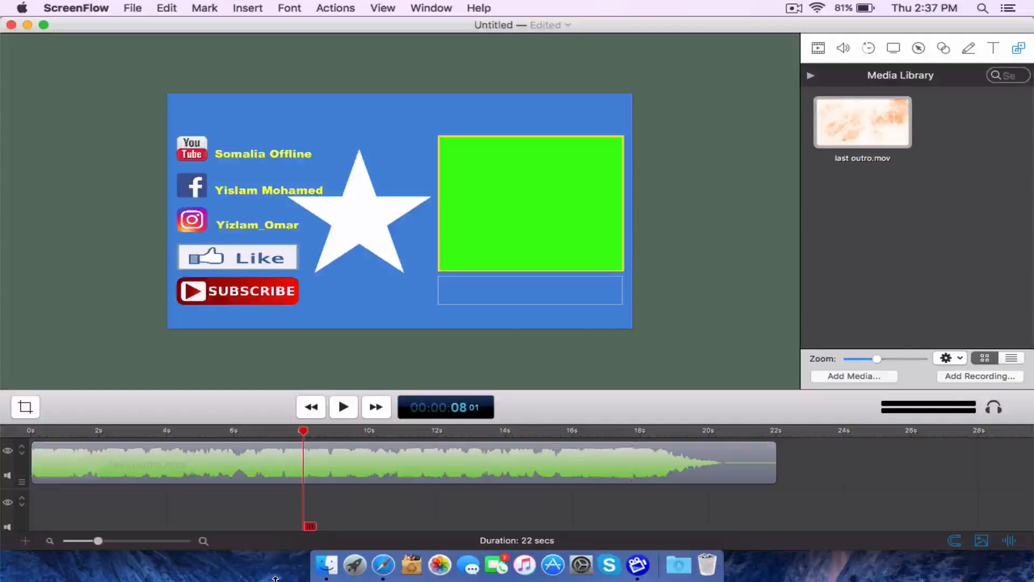
# Switch to Safari and search Google Images for "subscribe png".
pyautogui.click(383, 564)
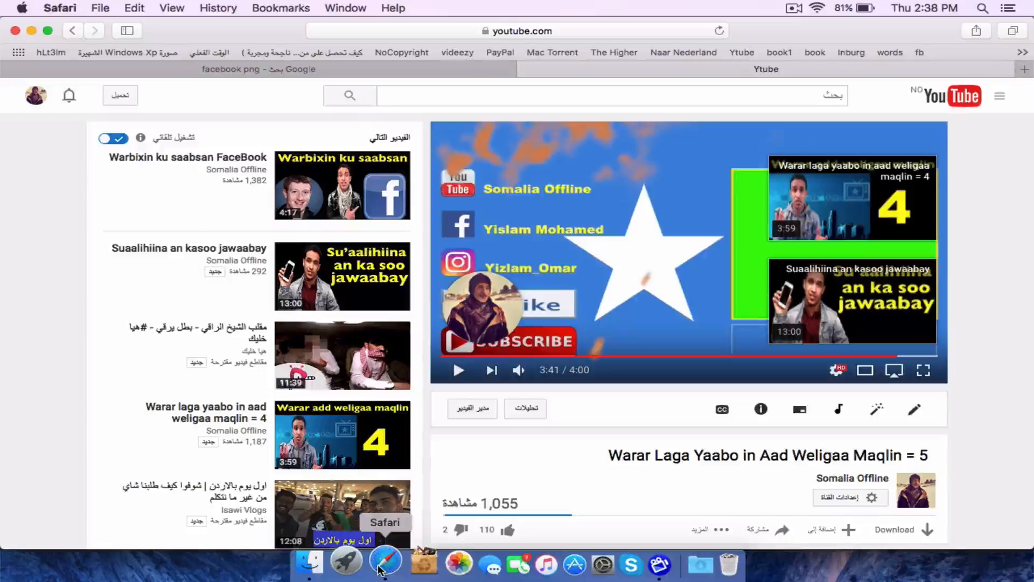
pyautogui.click(476, 74)
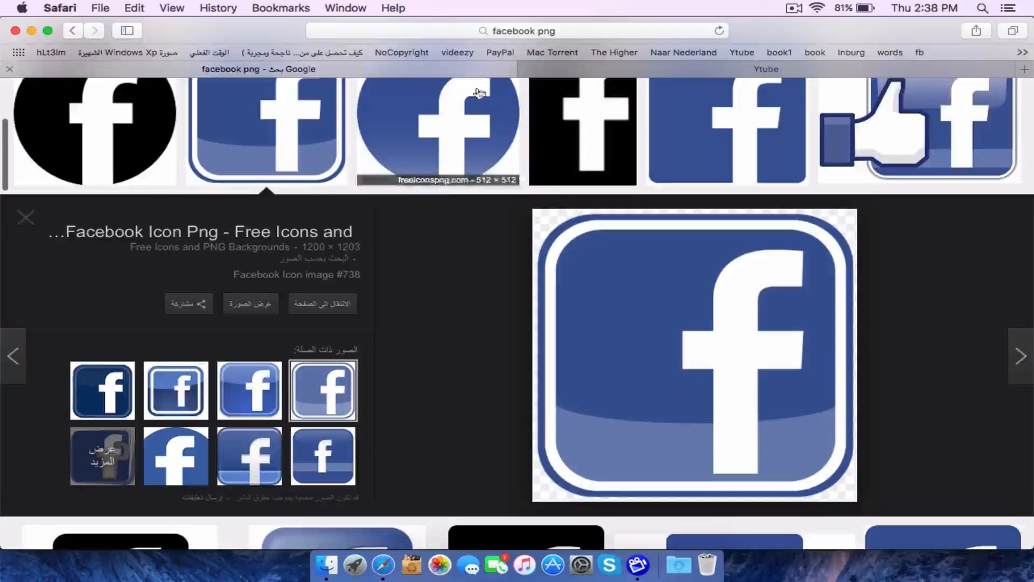
pyautogui.scroll(5, 478, 93)
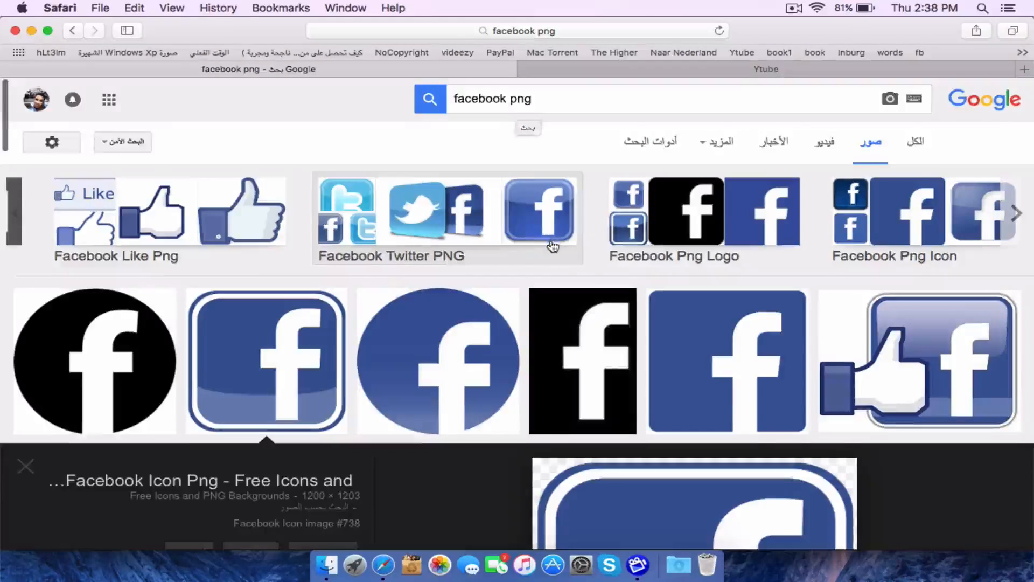
pyautogui.scroll(-6, 553, 246)
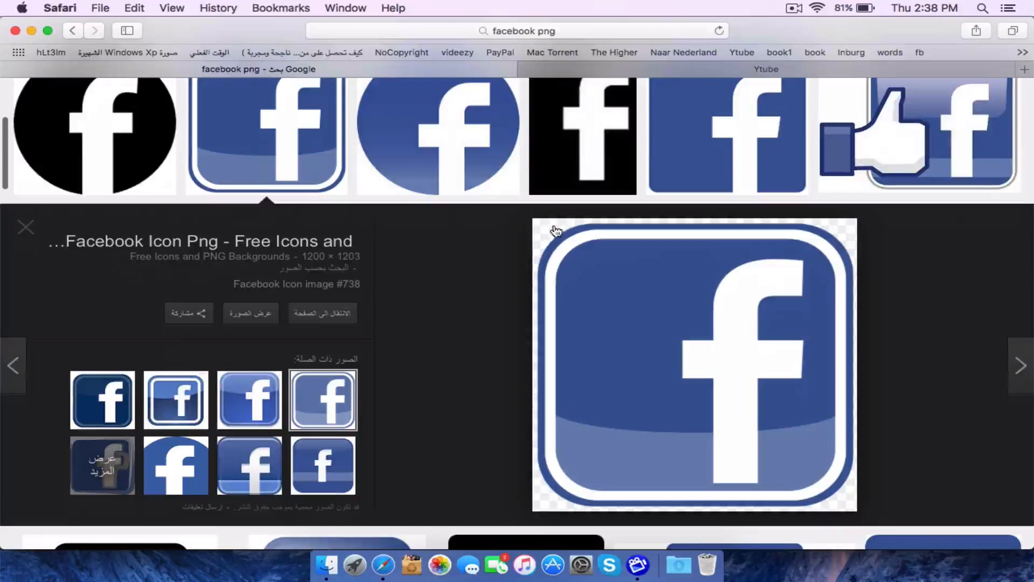
pyautogui.scroll(6, 578, 265)
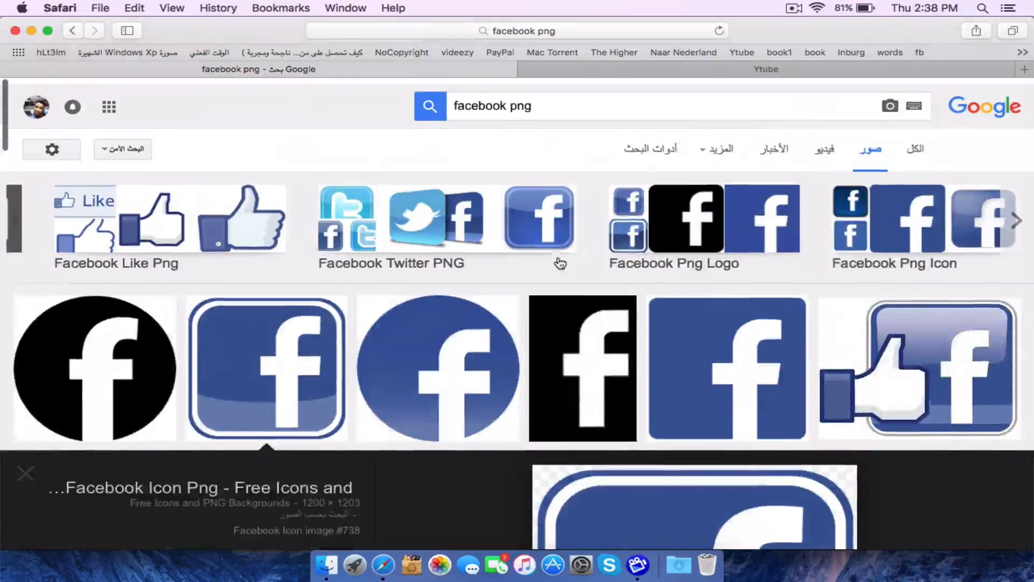
pyautogui.moveTo(509, 99); pyautogui.dragTo(426, 95)
pyautogui.write('subscribe')
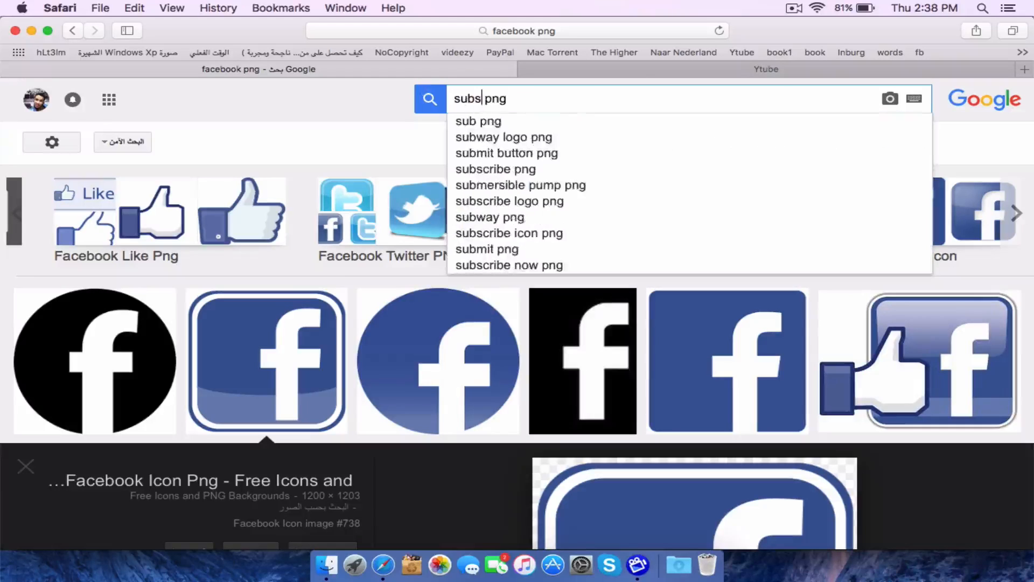
pyautogui.press('Return')
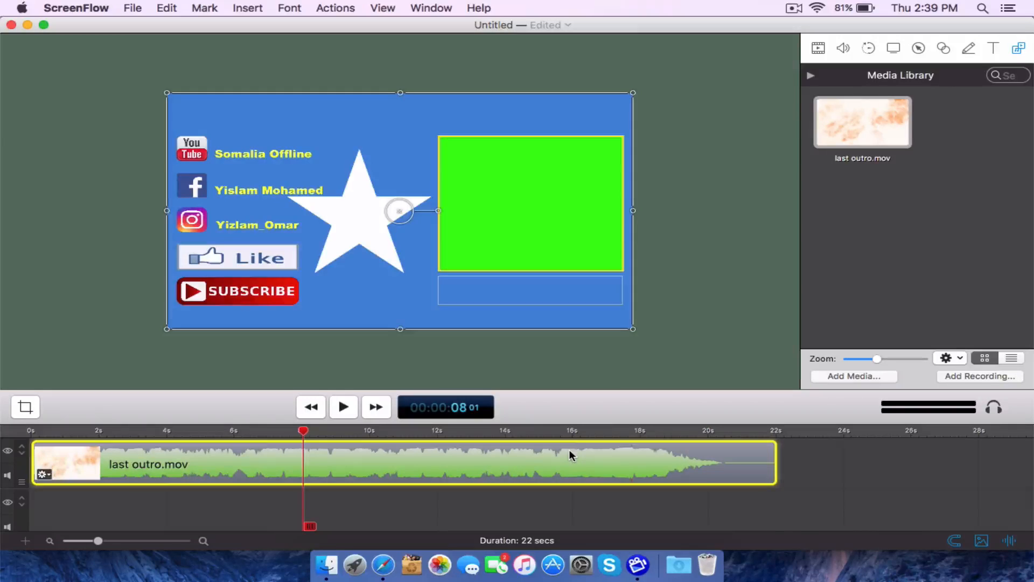
# Delete the last outro.mov clip from the timeline and shrink facebook-icon-5.png into the upper-left corner of the canvas.
pyautogui.press('Delete')
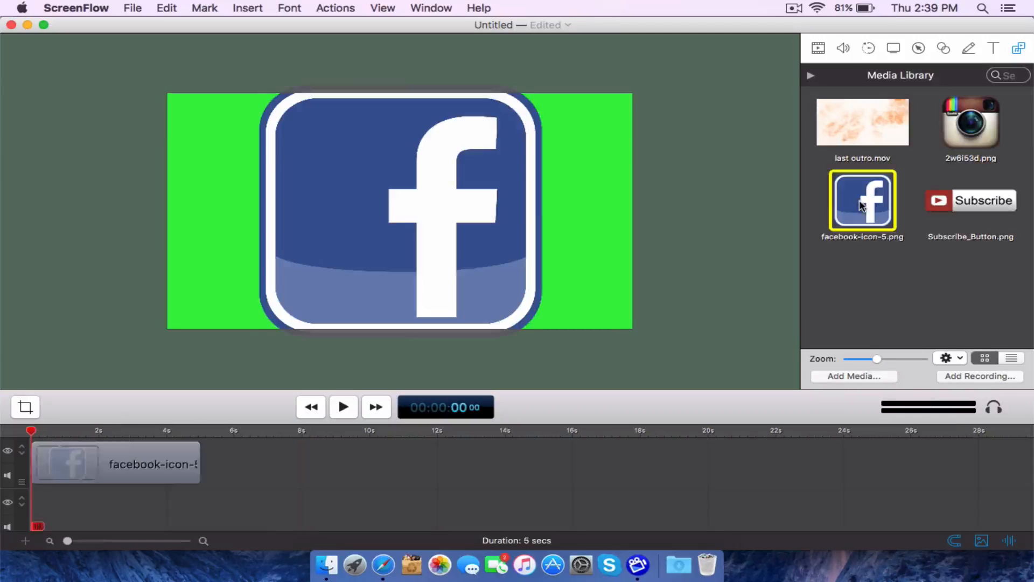
pyautogui.click(561, 351)
pyautogui.click(544, 343)
pyautogui.moveTo(545, 343); pyautogui.dragTo(191, 140)
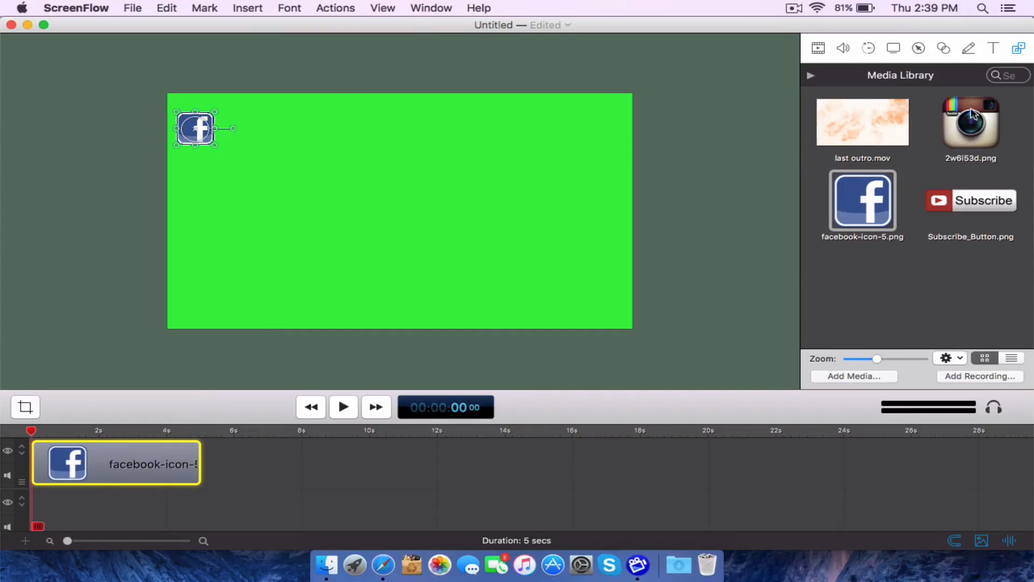
# Add the Instagram icon 2w6i53d.png to the canvas and place it directly below the Facebook icon.
pyautogui.moveTo(973, 113); pyautogui.dragTo(429, 245)
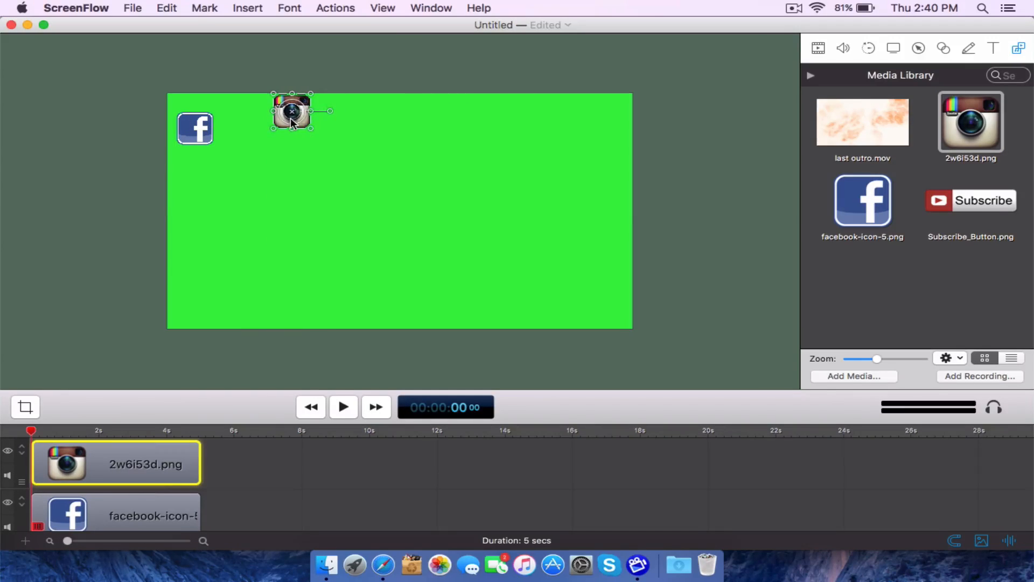
pyautogui.moveTo(291, 123); pyautogui.dragTo(198, 183)
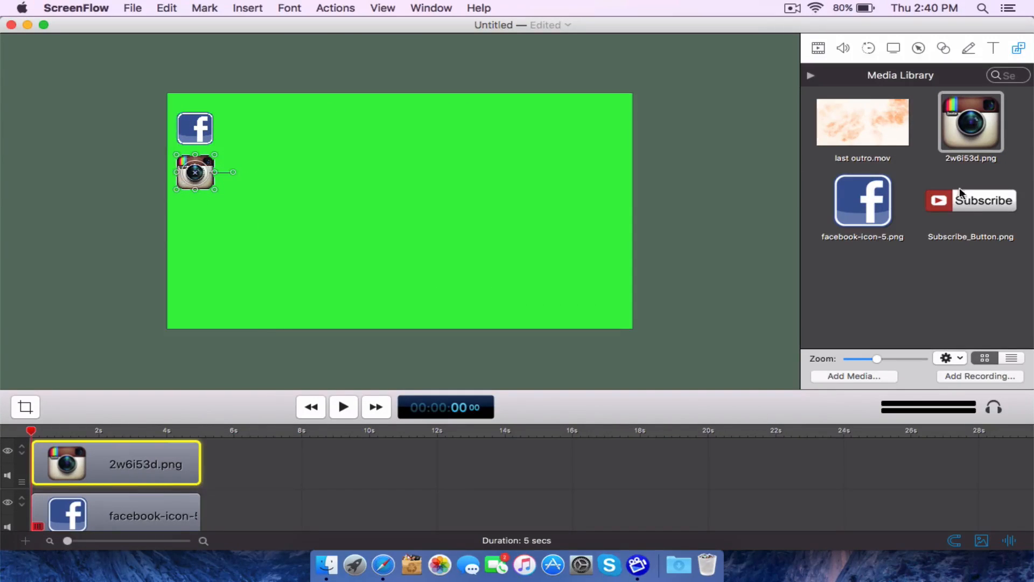
# Add Subscribe_Button.png to the canvas and move it below the Instagram icon.
pyautogui.moveTo(960, 193); pyautogui.dragTo(546, 178)
pyautogui.click(424, 212)
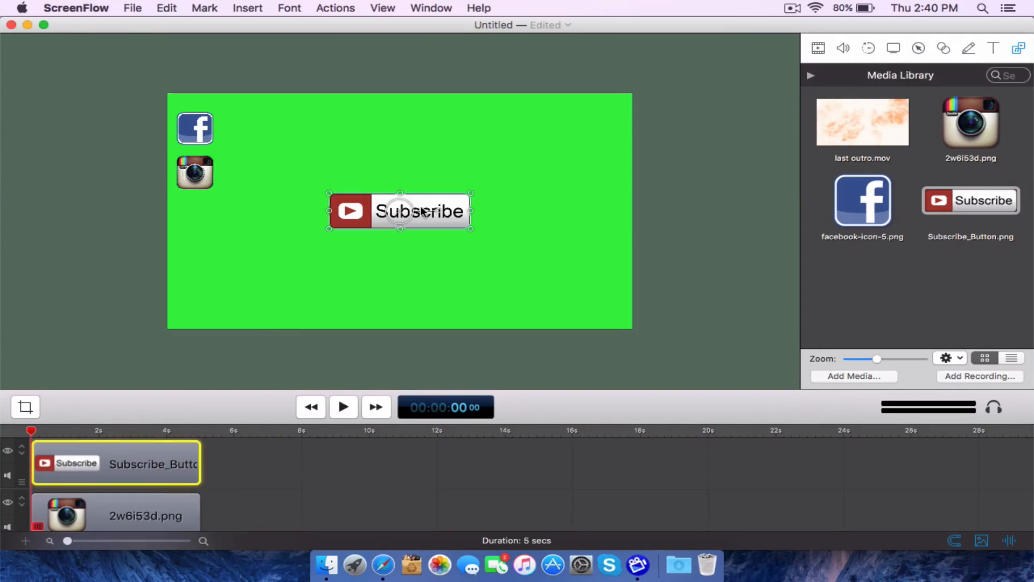
pyautogui.moveTo(379, 216); pyautogui.dragTo(230, 224)
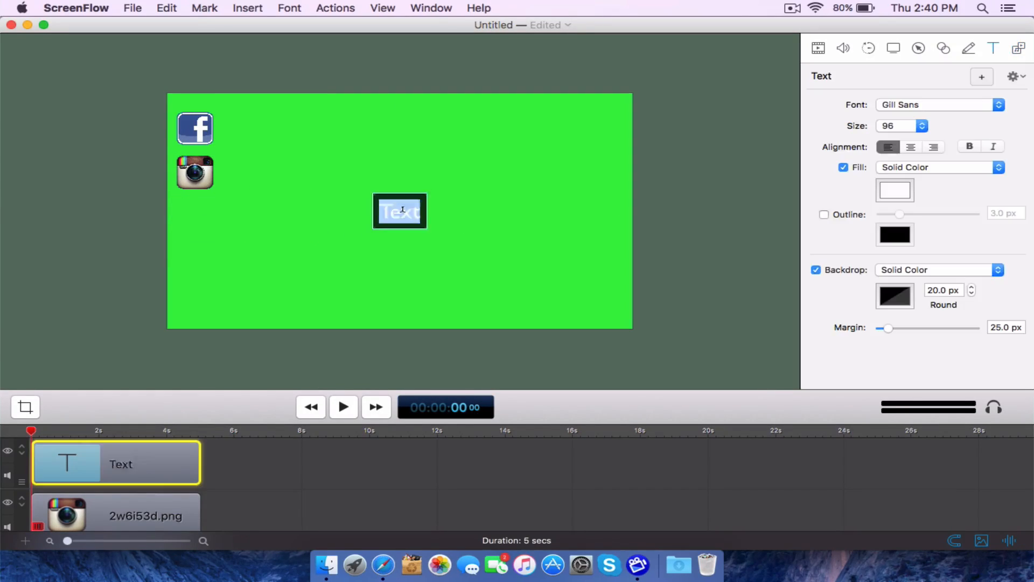
# Enter the Facebook account name in the text box, without a backdrop and at size 48.
pyautogui.write('Yislam Mohamed')
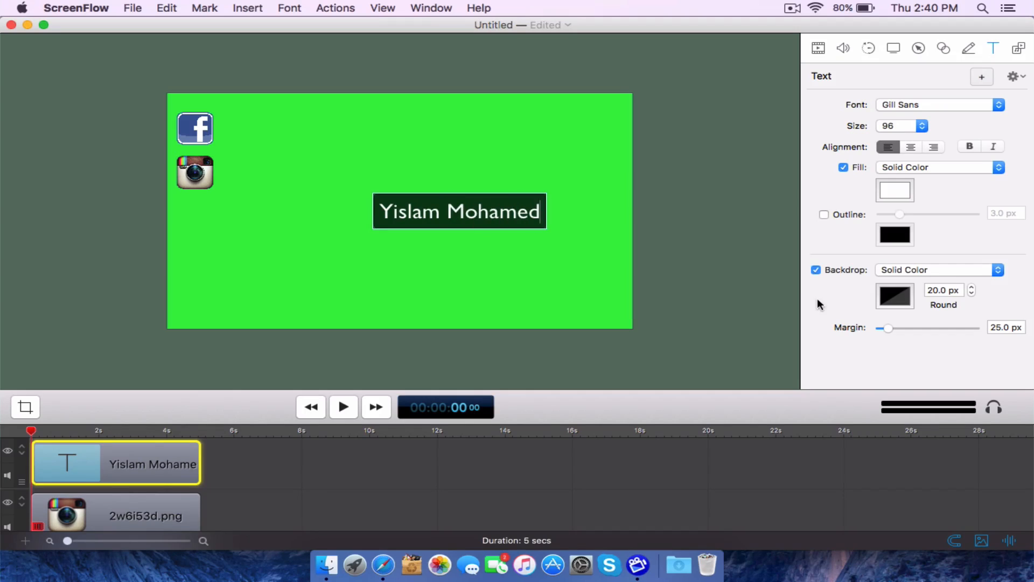
pyautogui.click(816, 269)
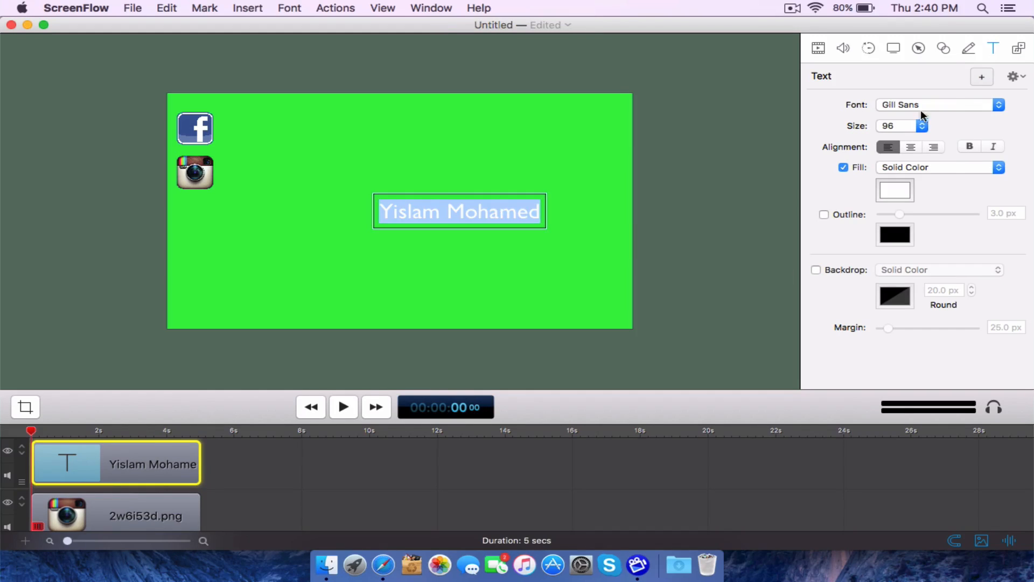
pyautogui.click(922, 126)
pyautogui.click(901, 89)
# Place the account name beside the Facebook icon and change its fill color to blue.
pyautogui.moveTo(391, 201); pyautogui.dragTo(238, 135)
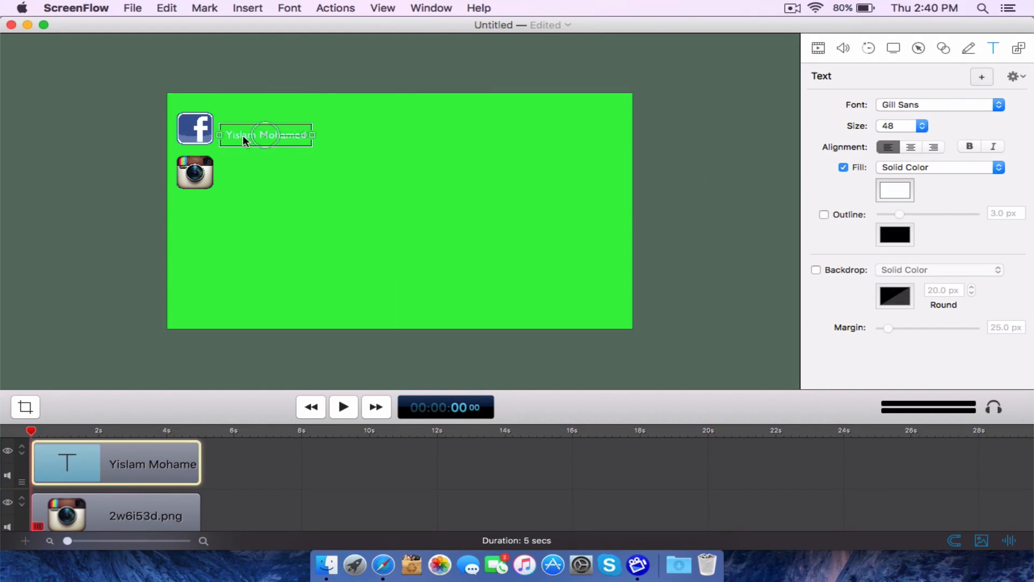
pyautogui.doubleClick(238, 135)
pyautogui.click(894, 189)
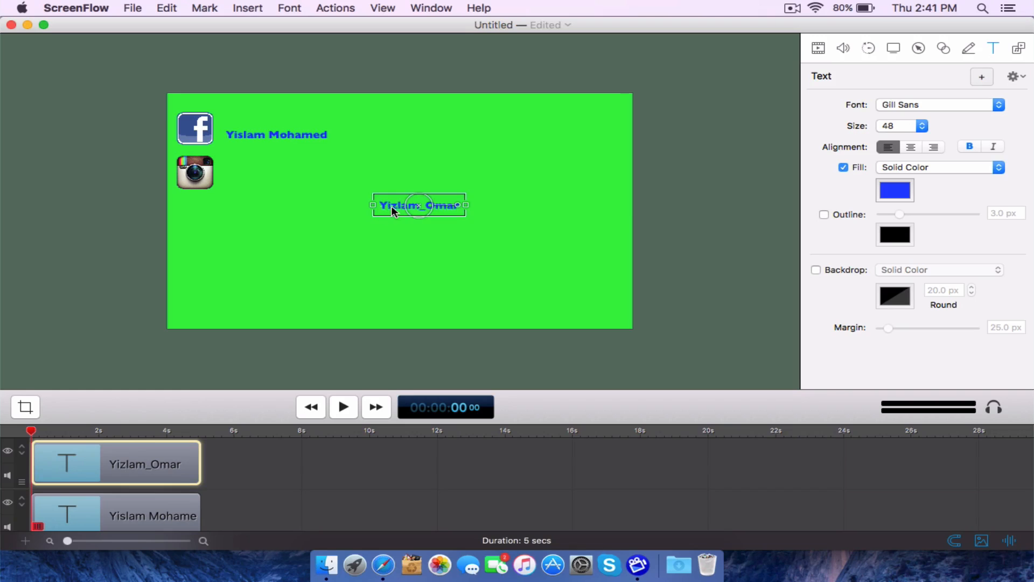
# Move the Instagram handle text beside the Instagram icon, aligned with the name above it.
pyautogui.moveTo(392, 205); pyautogui.dragTo(241, 178)
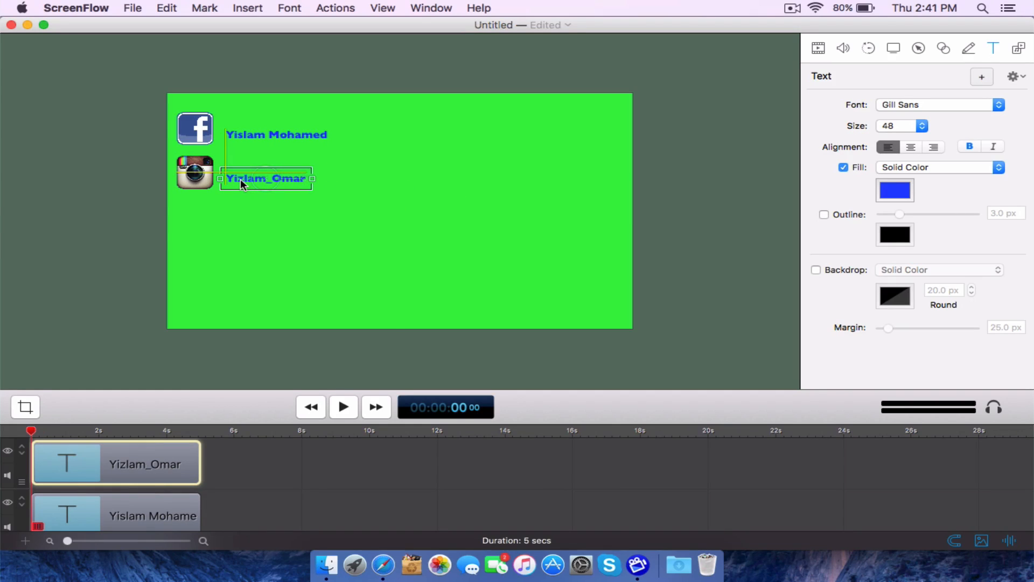
pyautogui.click(254, 460)
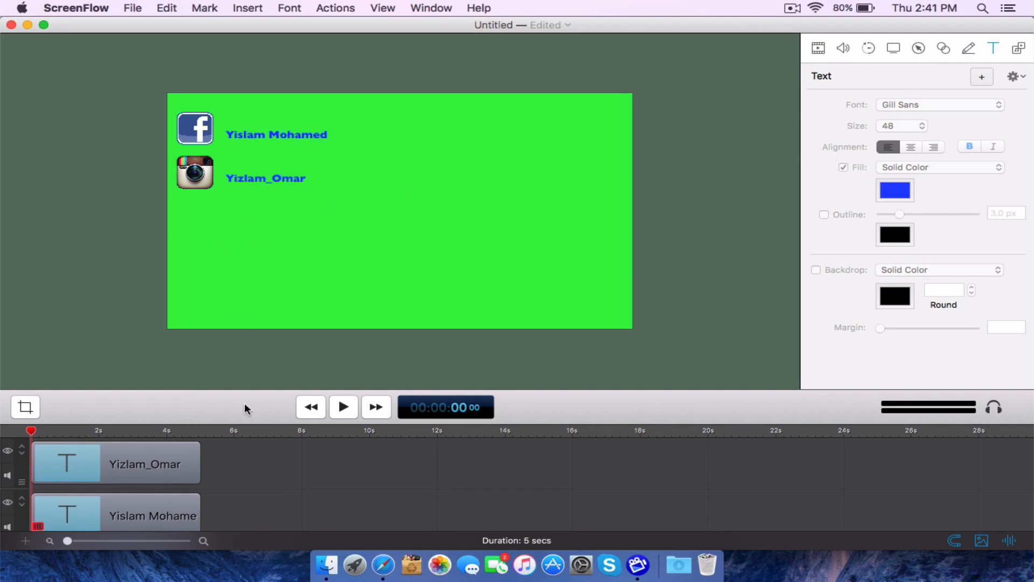
# Enlarge the timeline area and extend all four text and icon clips to 16 seconds.
pyautogui.scroll(-5, 237, 481)
pyautogui.scroll(4, 237, 480)
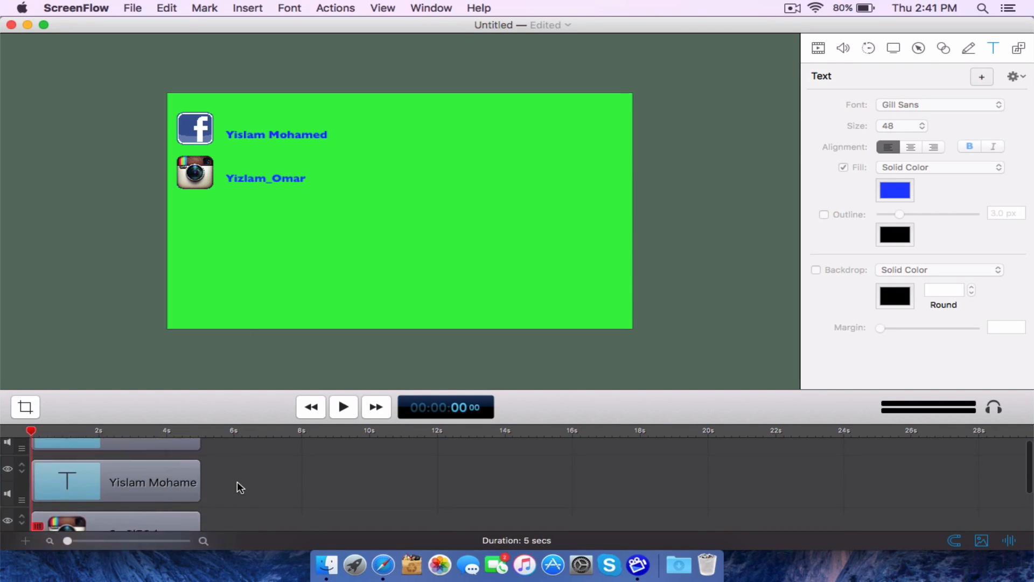
pyautogui.moveTo(263, 389); pyautogui.dragTo(263, 270)
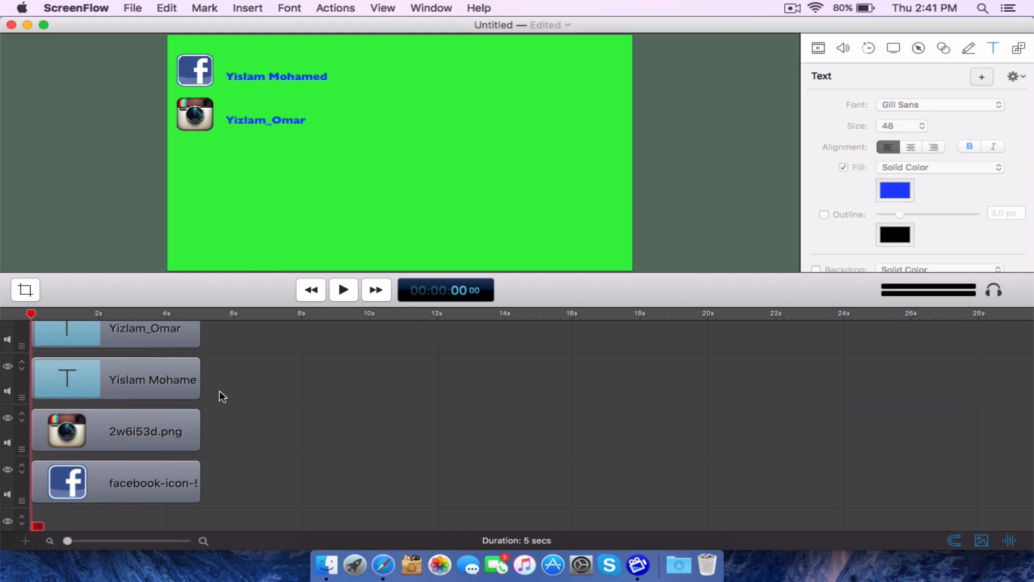
pyautogui.moveTo(214, 480); pyautogui.dragTo(155, 270)
pyautogui.moveTo(200, 342); pyautogui.dragTo(552, 347)
# Add outro 45.mp3 on the track below the Facebook icon clip, starting at 0 seconds.
pyautogui.moveTo(862, 184); pyautogui.dragTo(668, 431)
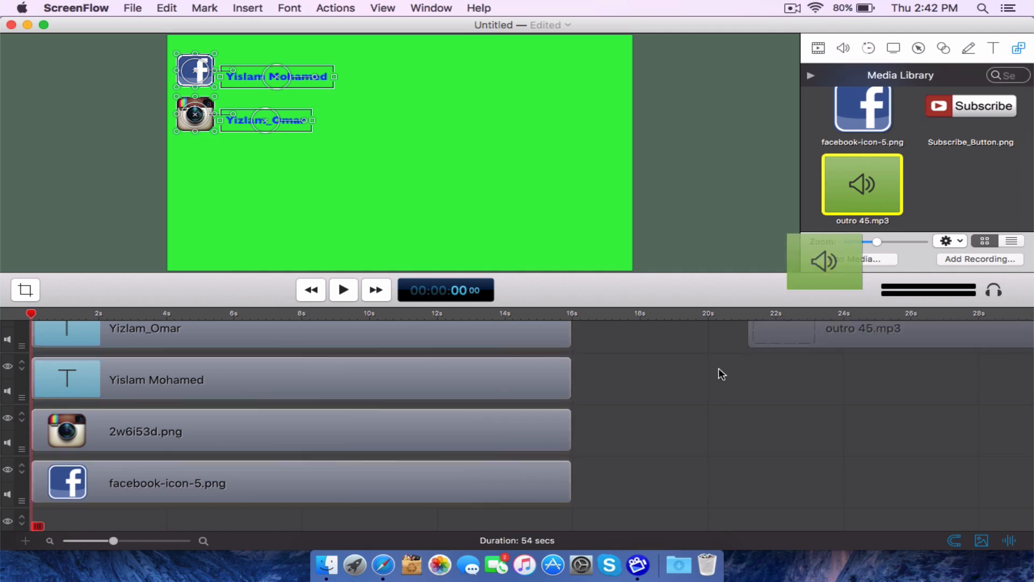
pyautogui.moveTo(680, 434); pyautogui.dragTo(652, 519)
pyautogui.click(611, 518)
pyautogui.press('Delete')
pyautogui.scroll(-5, 611, 517)
# Lower the audio volume of the outro 45.mp3 clip.
pyautogui.click(336, 485)
pyautogui.click(844, 48)
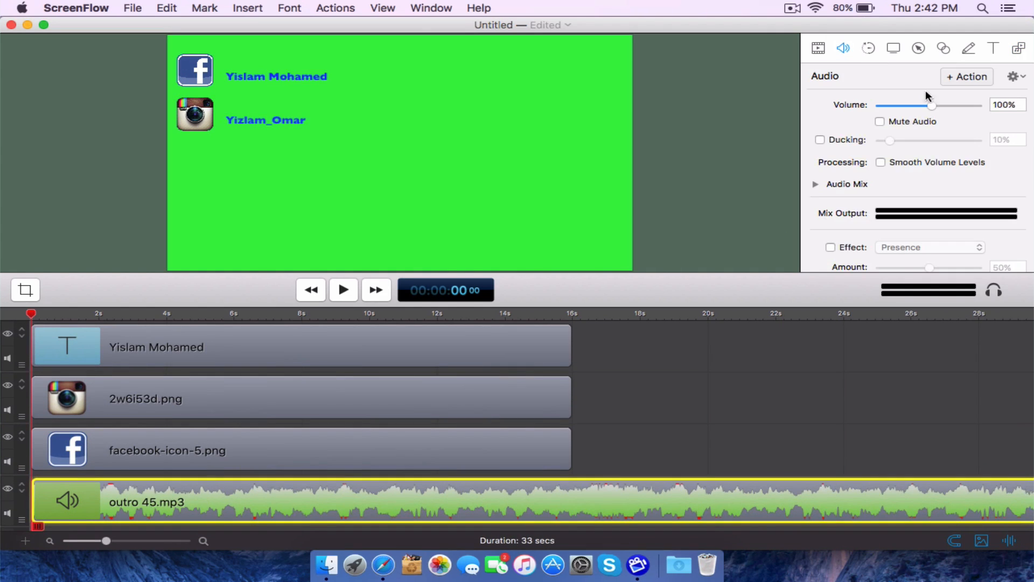
pyautogui.moveTo(930, 105); pyautogui.dragTo(900, 105)
# Extend the Facebook name text and icon clips to about 24 seconds on the timeline.
pyautogui.moveTo(597, 353); pyautogui.dragTo(843, 423)
pyautogui.scroll(3, 797, 431)
# Switch to Safari and search YouTube for "green screen explosion".
pyautogui.click(384, 562)
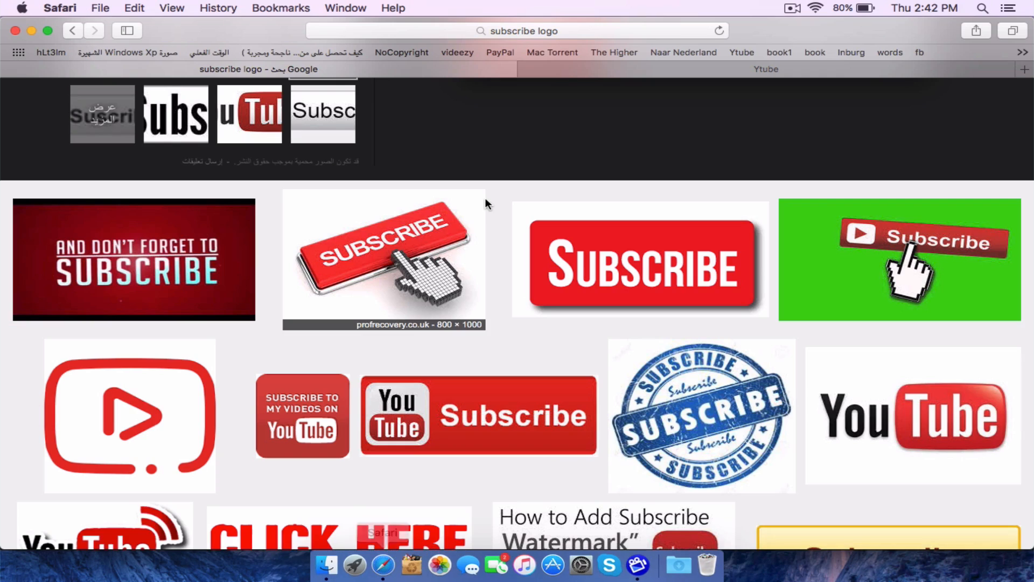
pyautogui.click(597, 67)
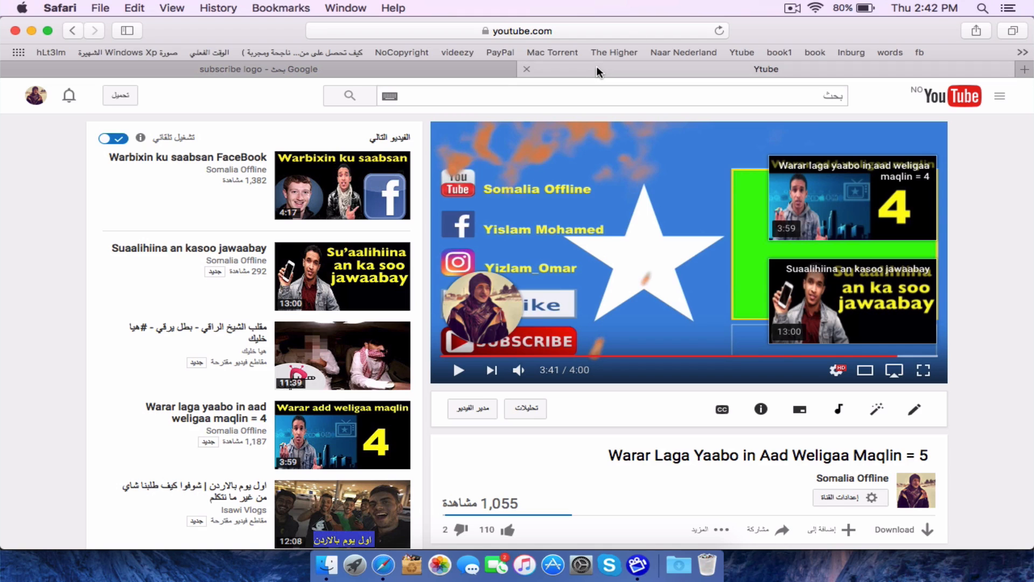
pyautogui.click(559, 94)
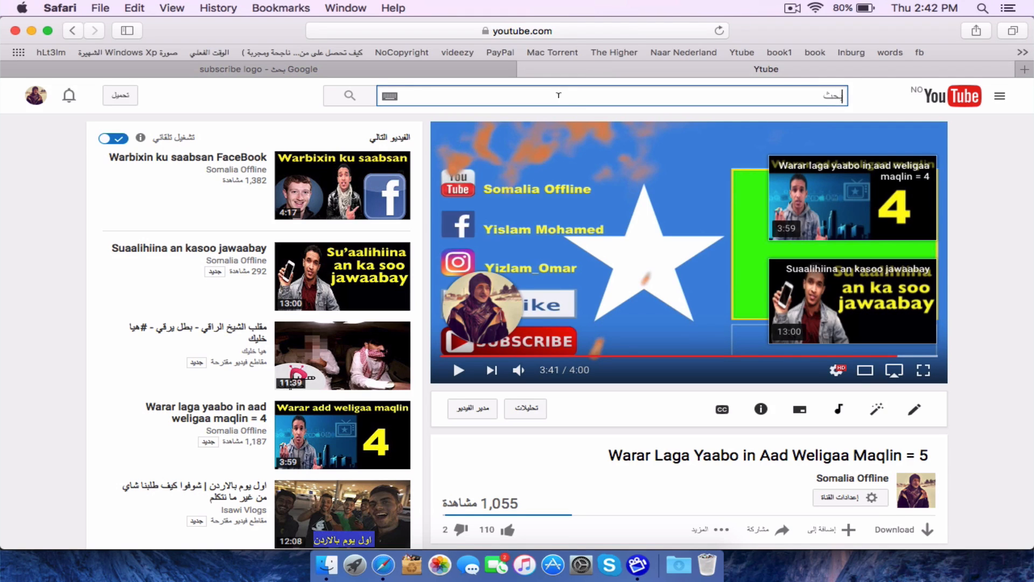
pyautogui.write('greens')
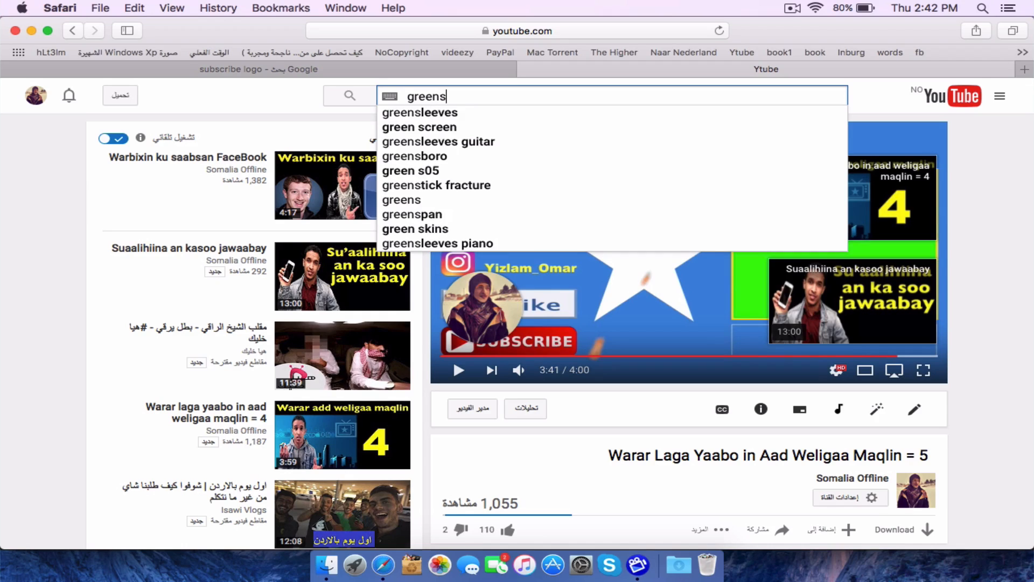
pyautogui.write('creen e')
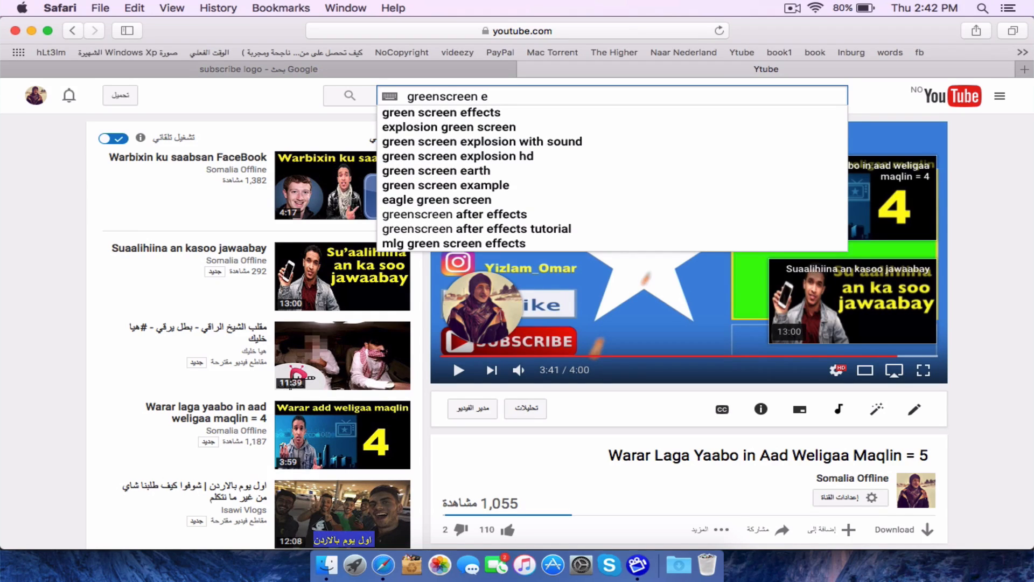
pyautogui.write('x')
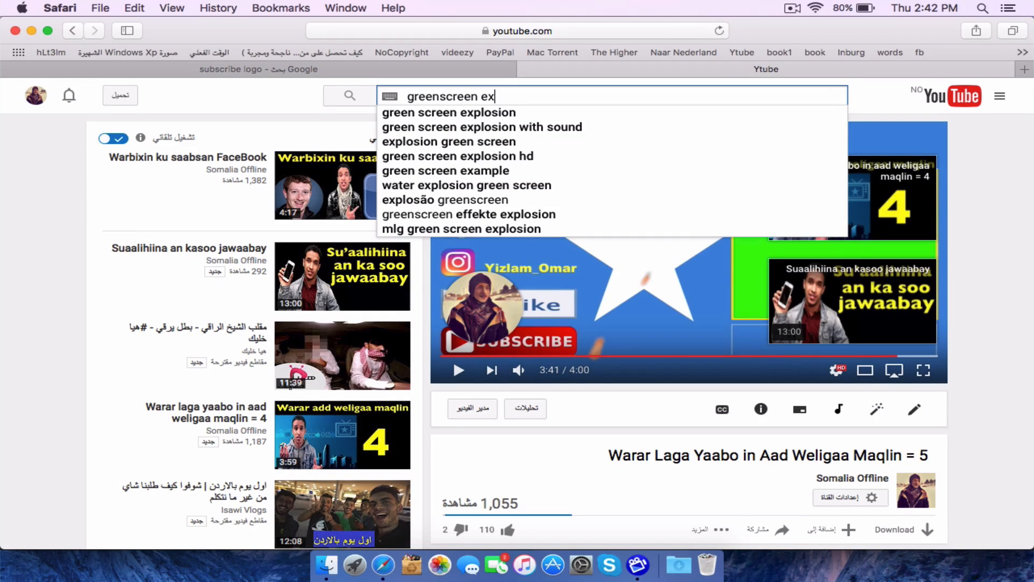
pyautogui.press('Down')
pyautogui.press('Return')
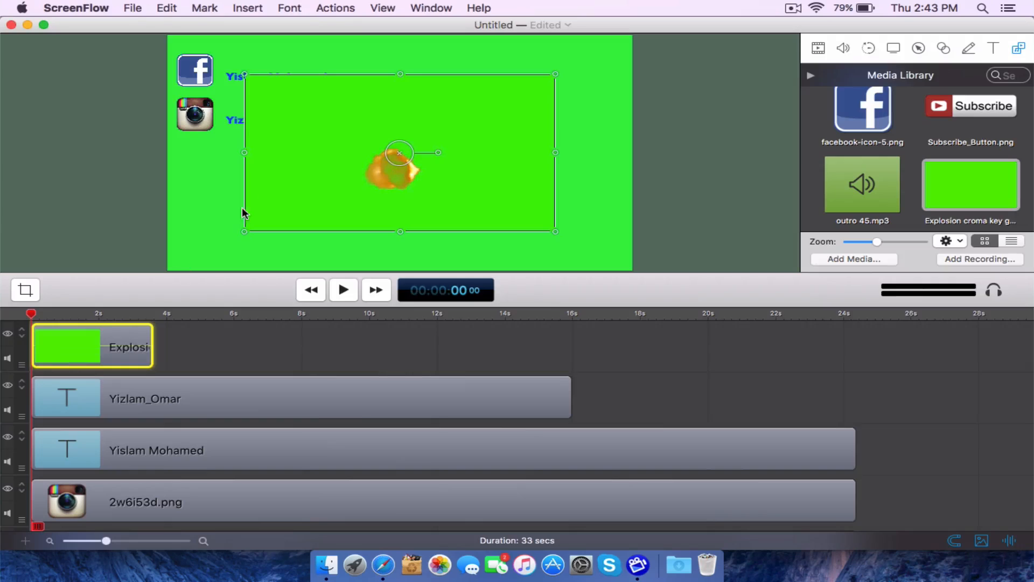
# Change the canvas background color to a light mint green.
pyautogui.click(25, 290)
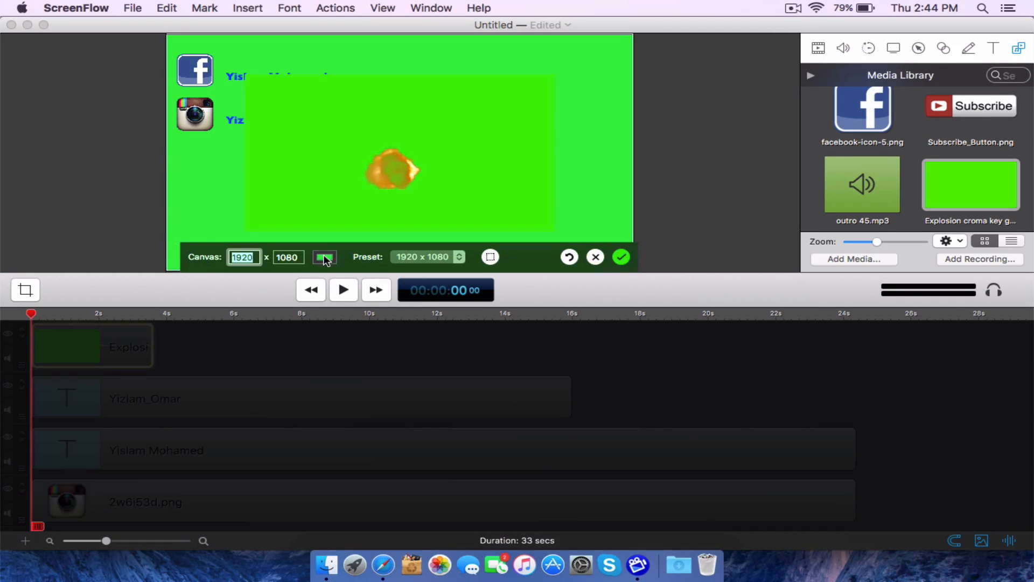
pyautogui.click(325, 258)
pyautogui.click(760, 274)
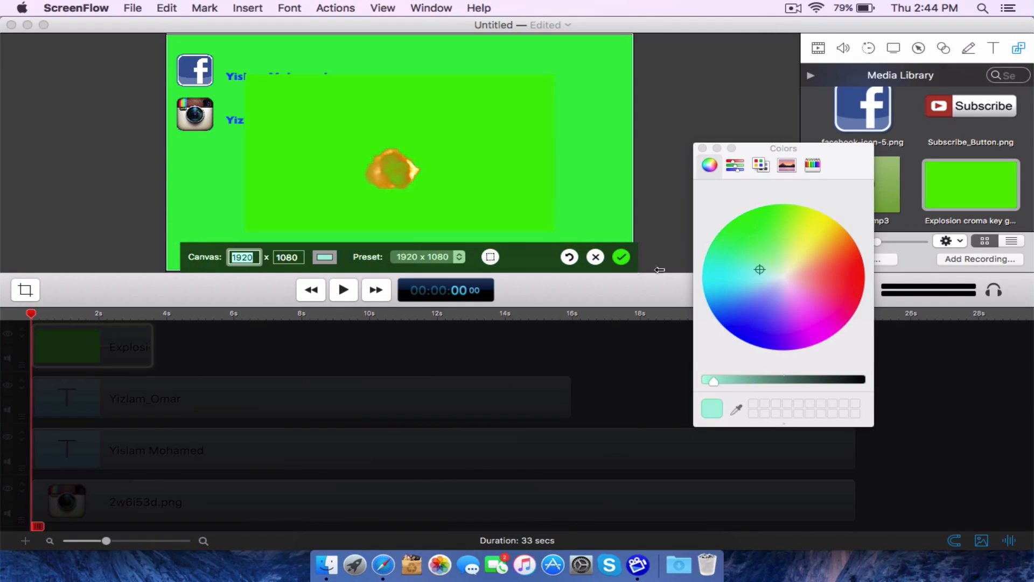
pyautogui.click(621, 257)
pyautogui.click(703, 148)
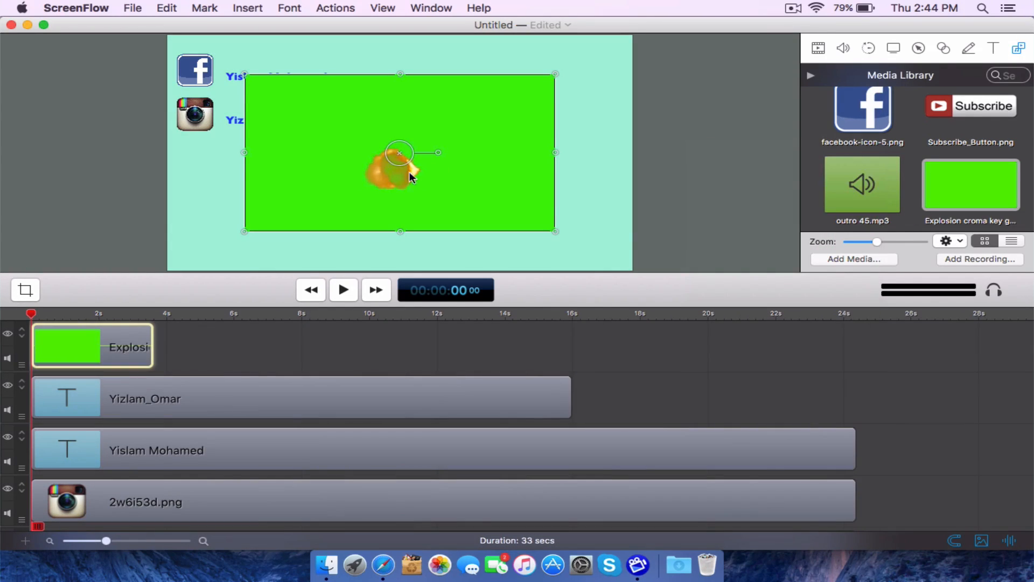
# Add the Chroma Key video filter to the green-screen explosion clip.
pyautogui.click(819, 47)
pyautogui.scroll(-5, 905, 157)
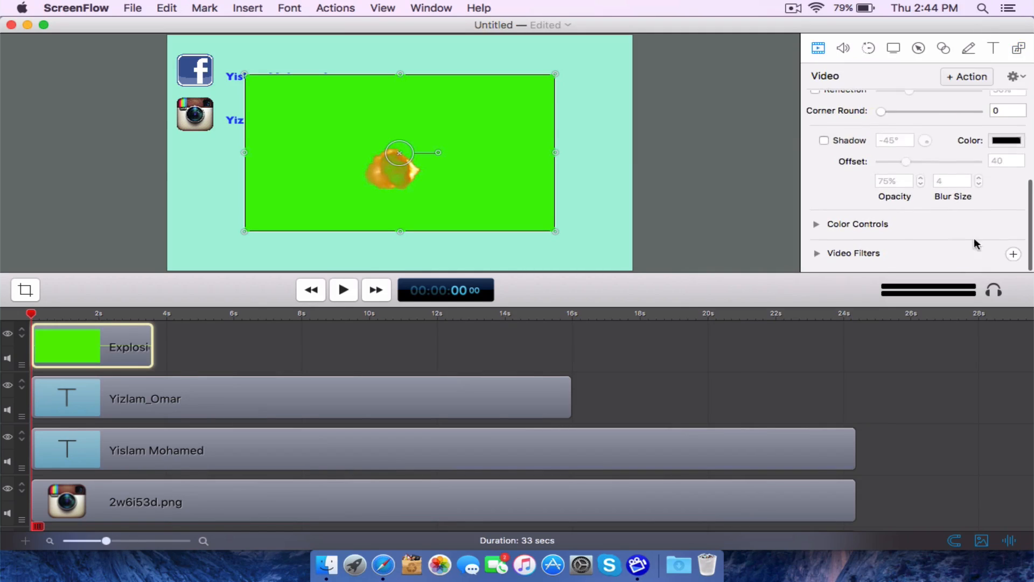
pyautogui.click(1014, 256)
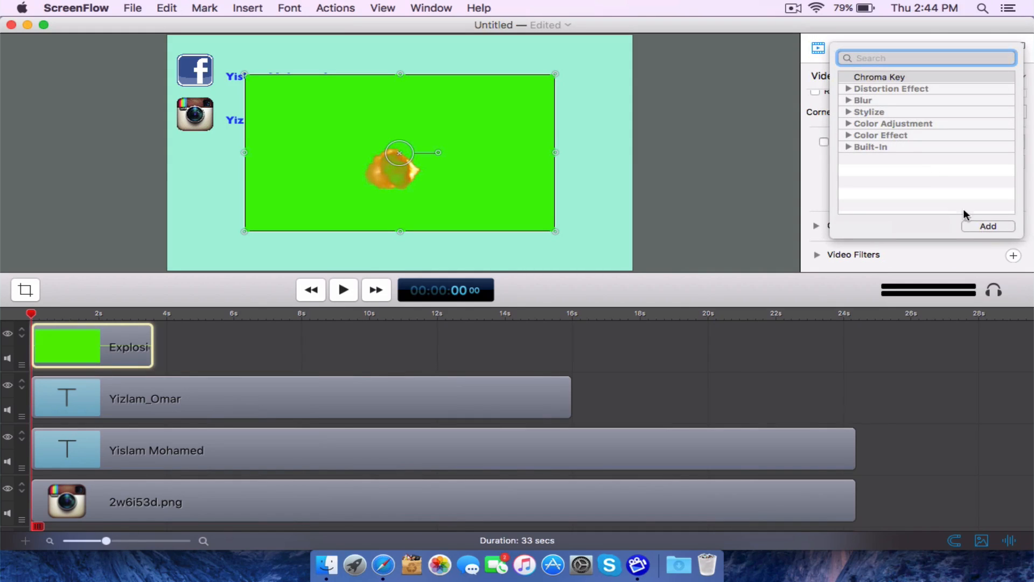
pyautogui.click(866, 80)
pyautogui.click(986, 226)
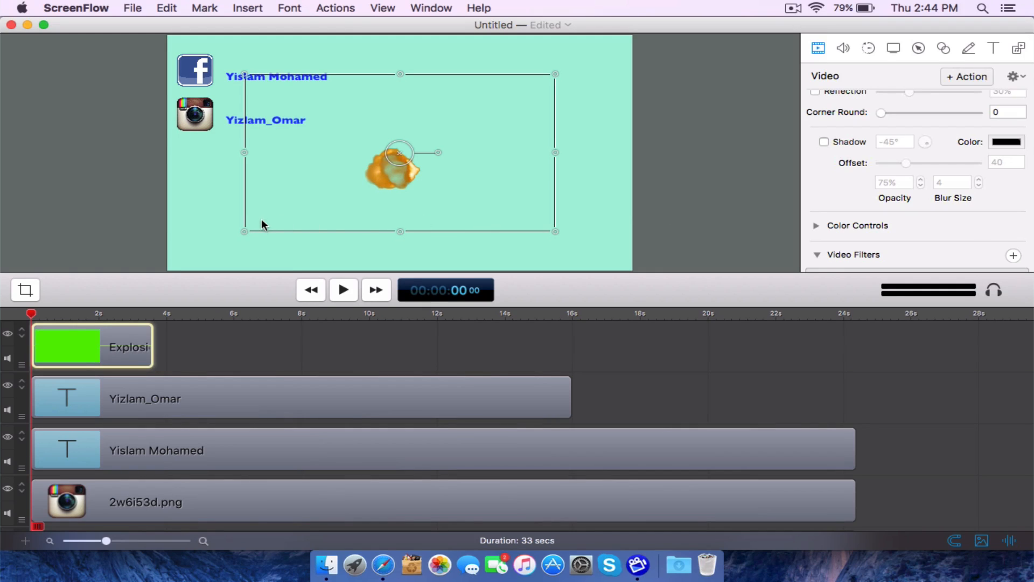
# Enlarge the explosion clip until its blast covers the entire canvas near the start of the timeline.
pyautogui.moveTo(245, 231); pyautogui.dragTo(78, 262)
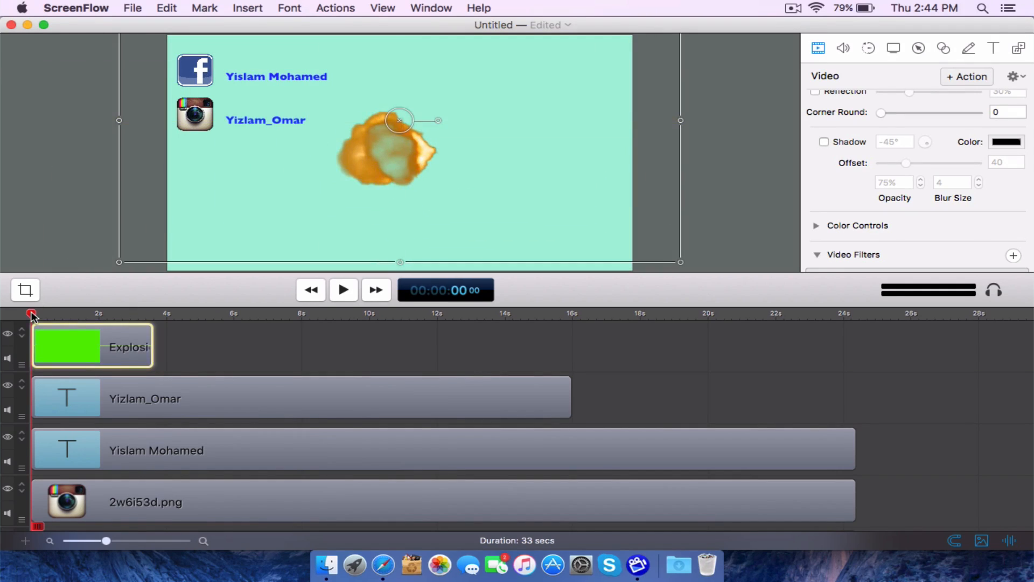
pyautogui.moveTo(32, 313)
pyautogui.mouseDown()
pyautogui.moveTo(53, 314)
pyautogui.moveTo(38, 313)
pyautogui.mouseUp()
pyautogui.press('super+minus')
pyautogui.press('super+minus')
pyautogui.press('super+equal')
pyautogui.click(94, 207)
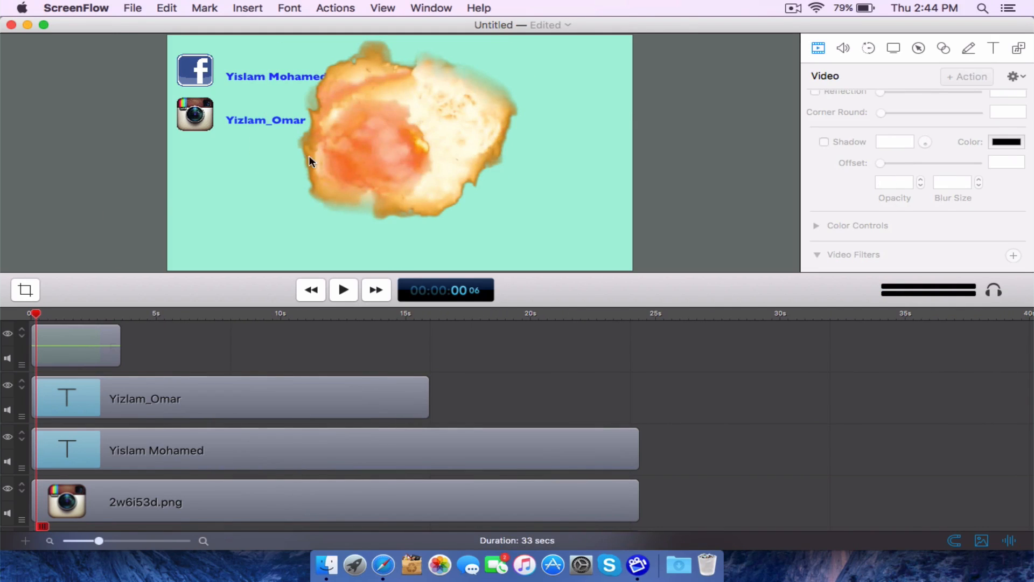
pyautogui.scroll(-5, 308, 156)
pyautogui.click(93, 338)
pyautogui.moveTo(308, 189); pyautogui.dragTo(37, 301)
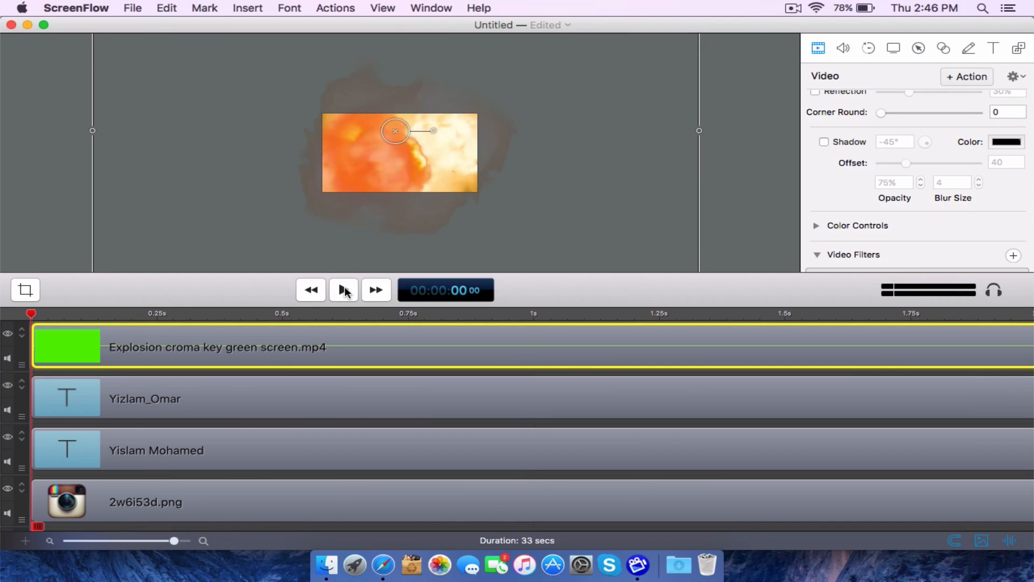
# Play the outro from the start to check the explosion effect over the social media icons.
pyautogui.click(344, 290)
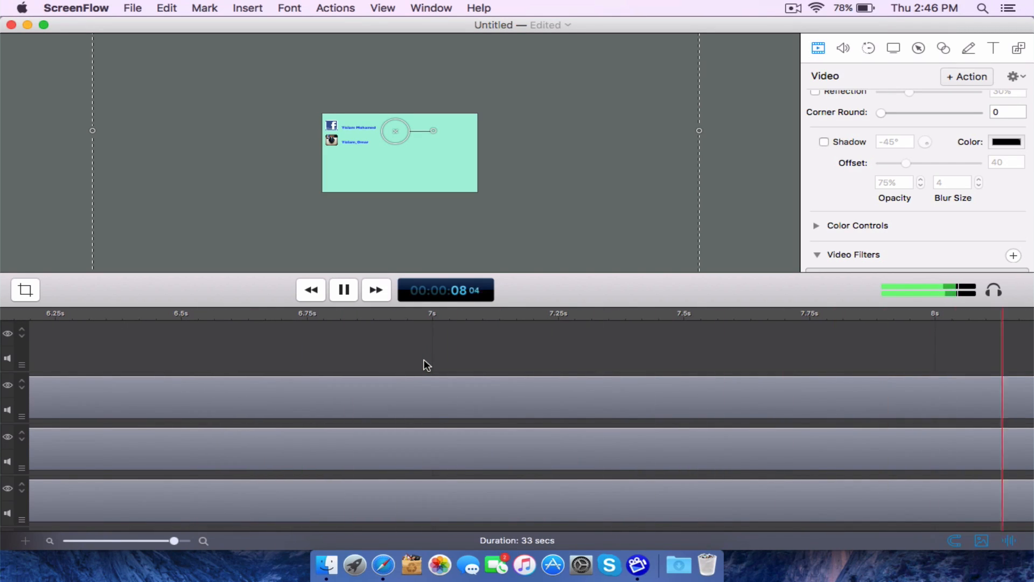
pyautogui.press('space')
pyautogui.click(35, 184)
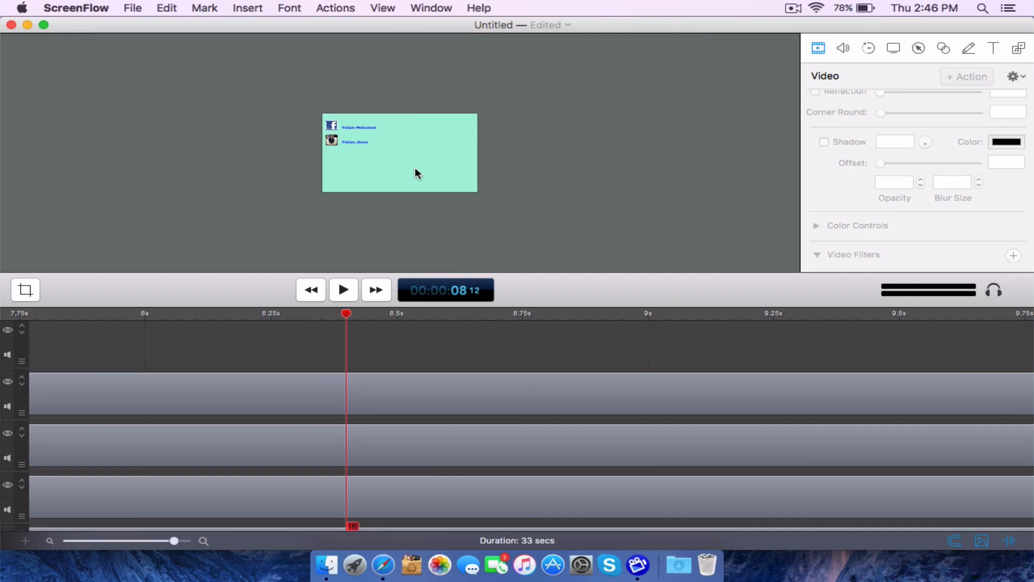
# Add the last outro.mov clip from the media library to the timeline just after the end of the background music.
pyautogui.press('super+equal')
pyautogui.scroll(10, 377, 158)
pyautogui.scroll(-5, 377, 158)
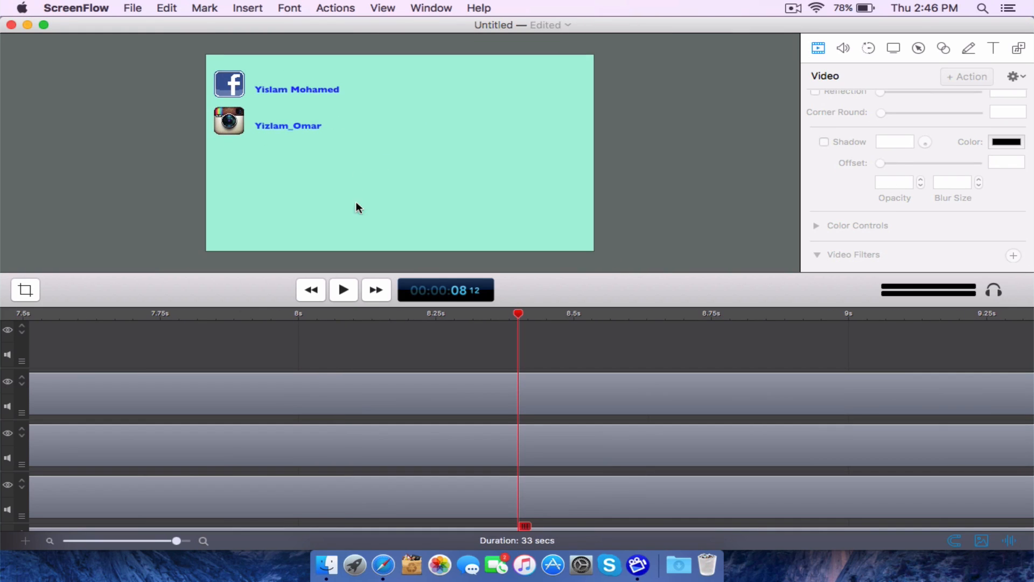
pyautogui.scroll(-3, 315, 362)
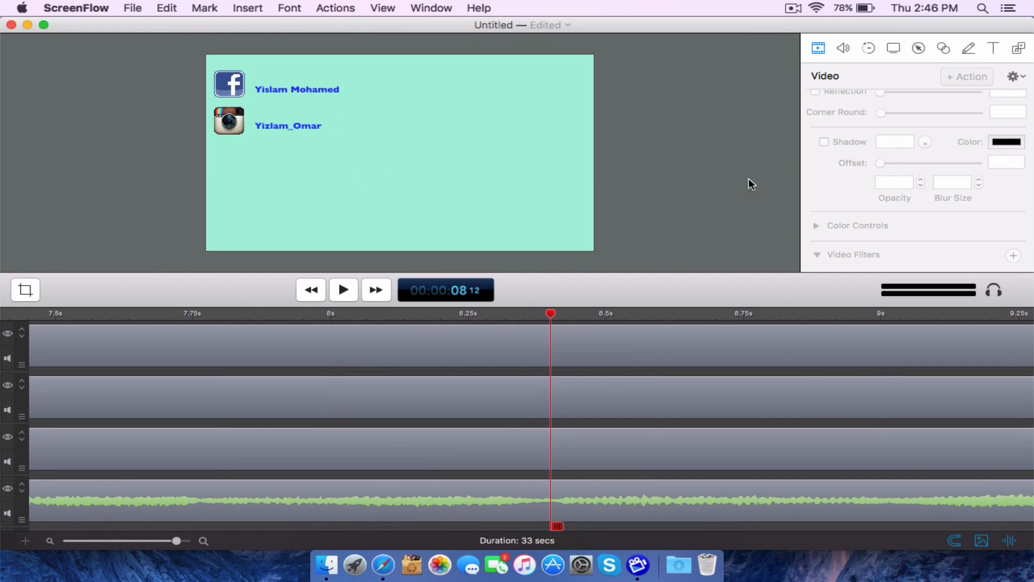
pyautogui.click(1019, 48)
pyautogui.hscroll(10, 845, 359)
pyautogui.click(381, 291)
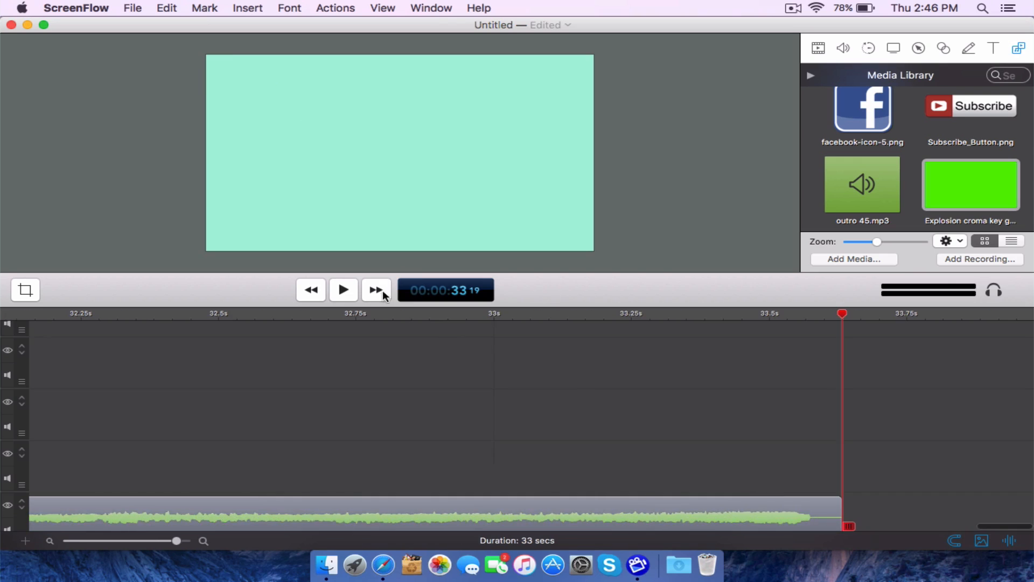
pyautogui.scroll(3, 923, 151)
pyautogui.moveTo(849, 134); pyautogui.dragTo(884, 399)
pyautogui.click(861, 315)
pyautogui.click(895, 407)
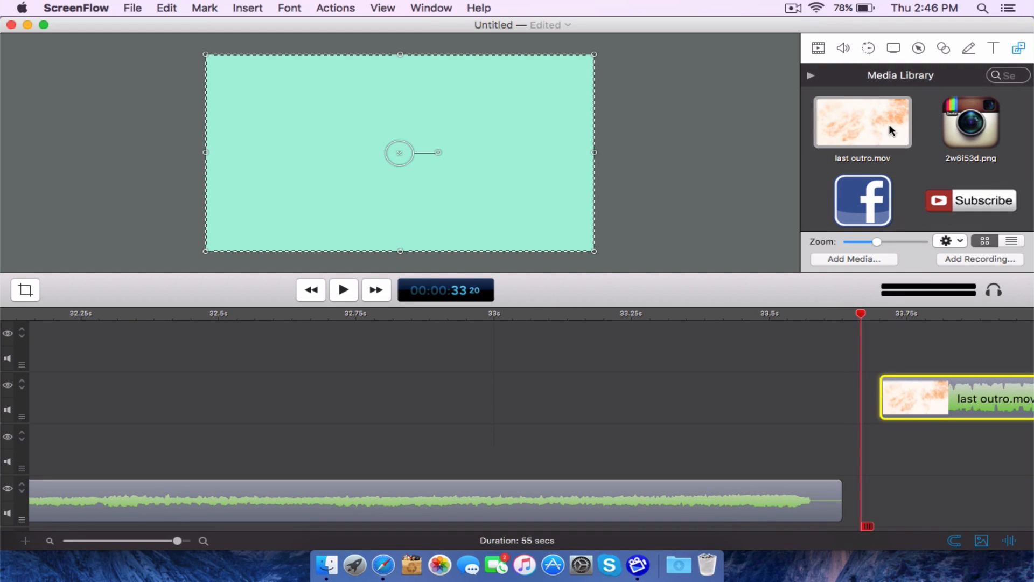
# Lower the audio volume of the last outro.mov clip to 45%.
pyautogui.click(845, 49)
pyautogui.moveTo(931, 106); pyautogui.dragTo(905, 105)
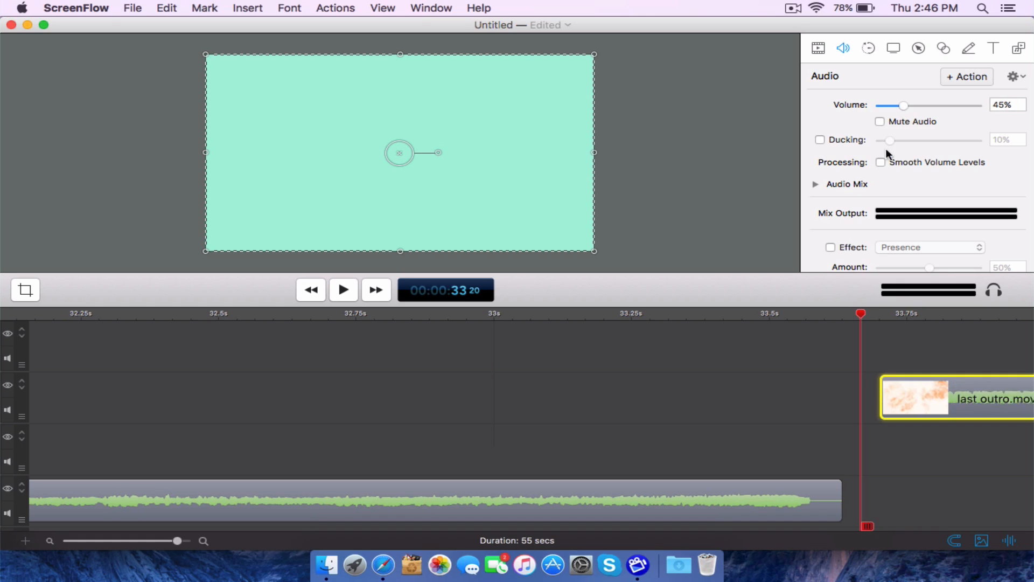
pyautogui.click(849, 313)
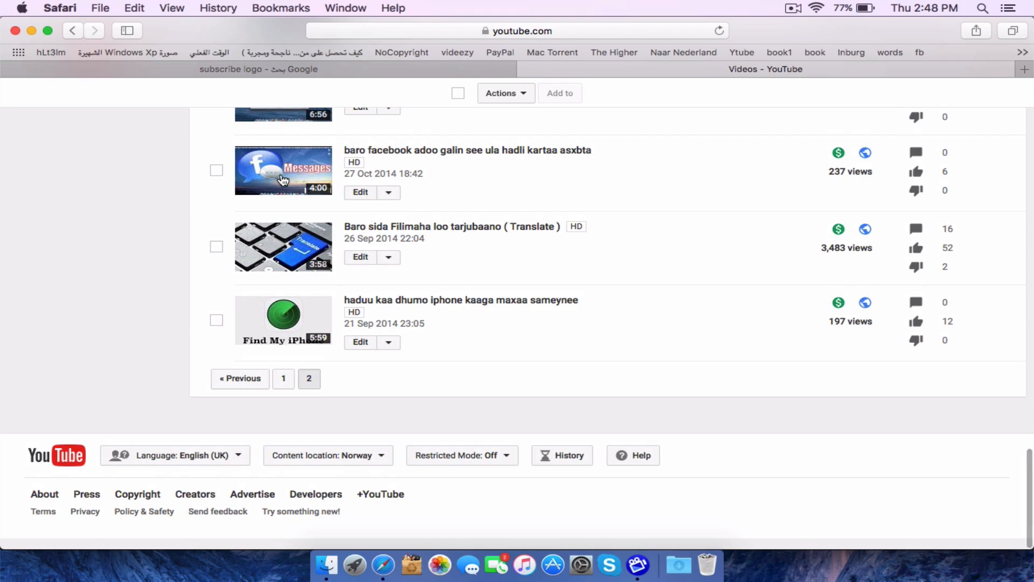
# Open the end screen editor for the video "baro facebook adoo galin see ula hadli kartaa asxbta".
pyautogui.click(360, 193)
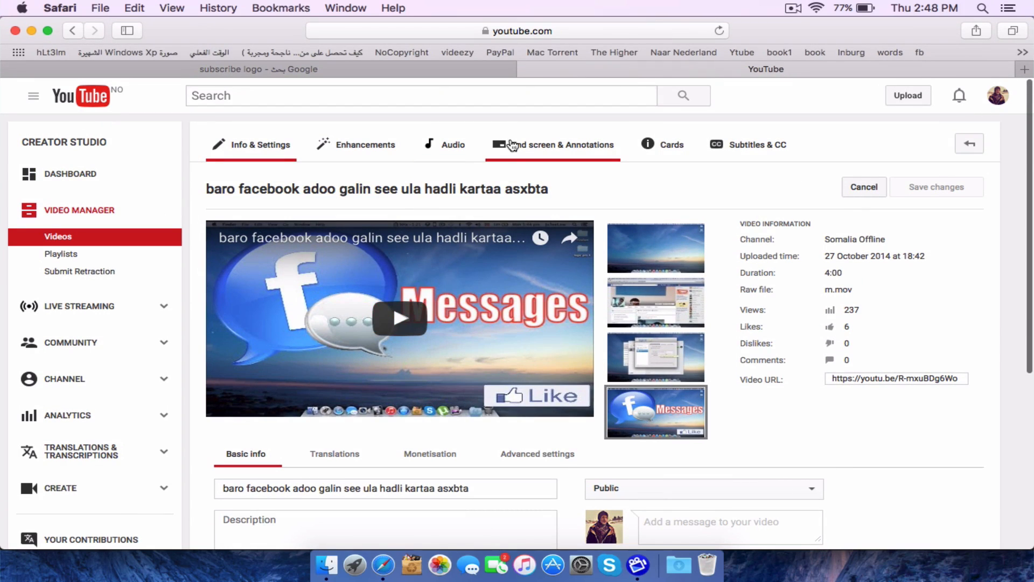
pyautogui.click(512, 145)
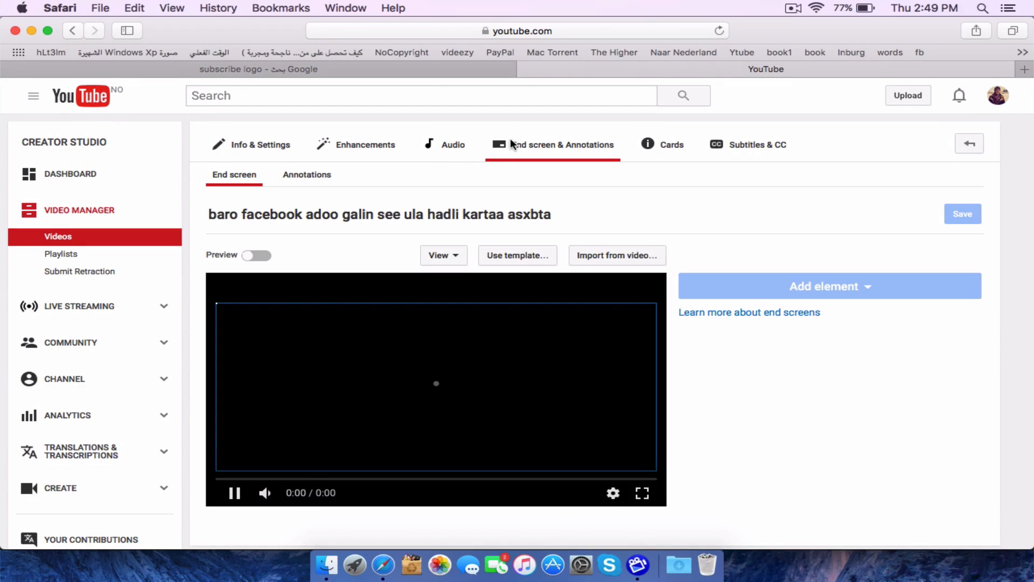
pyautogui.scroll(-5, 413, 336)
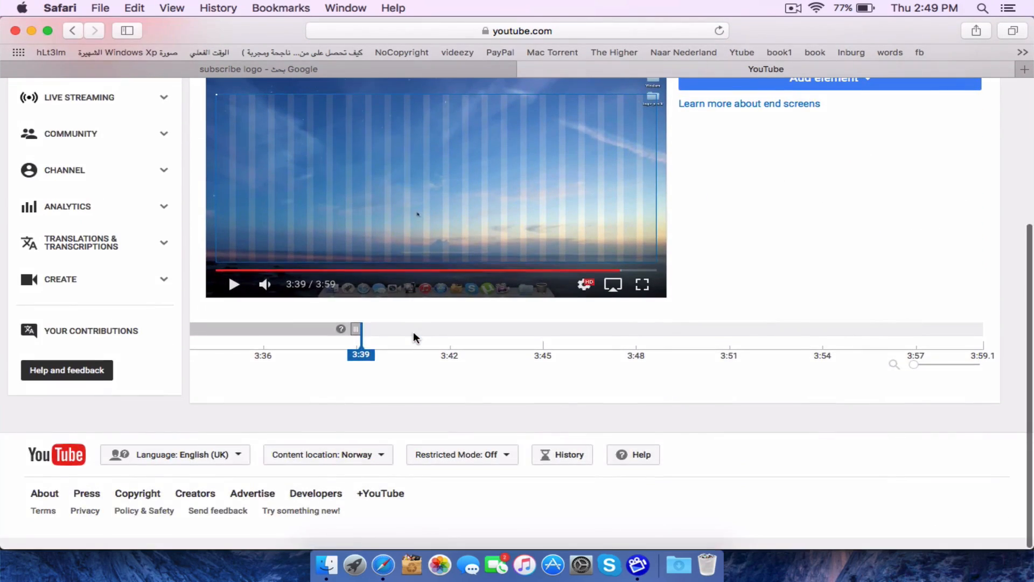
# Play the video's closing section and pause it at 3:54 as the start point for end screen elements.
pyautogui.scroll(1, 414, 334)
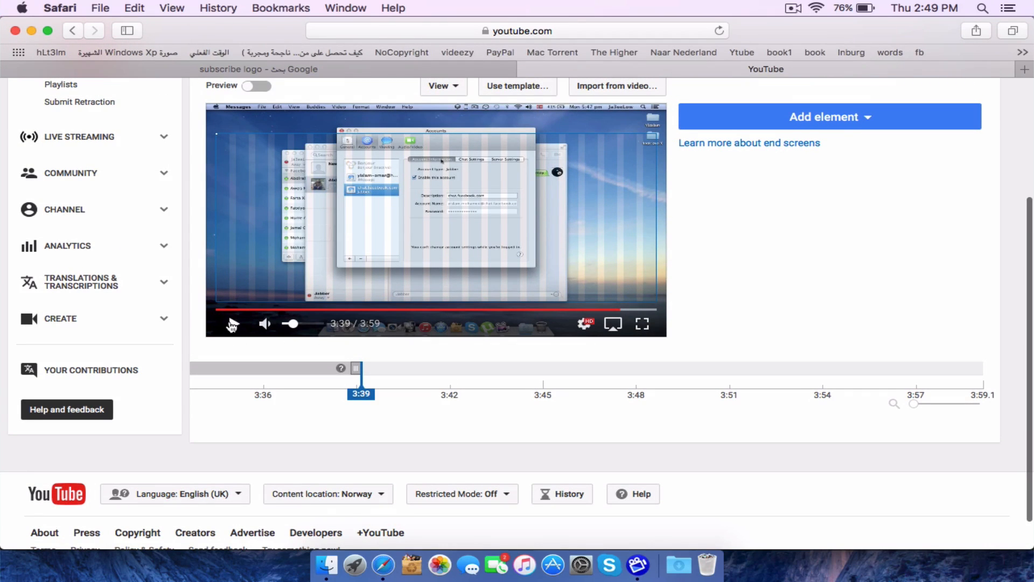
pyautogui.click(232, 324)
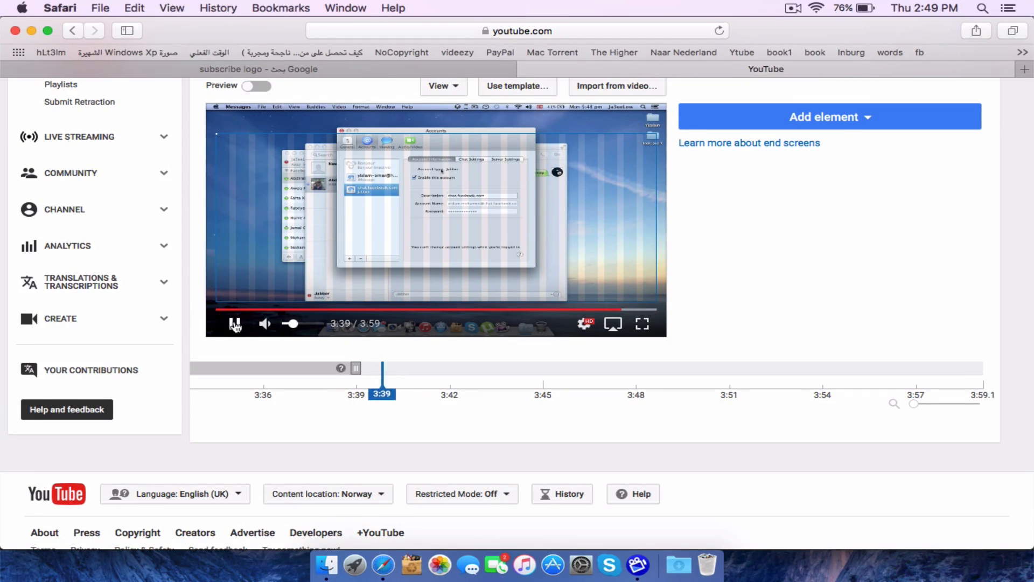
pyautogui.click(641, 311)
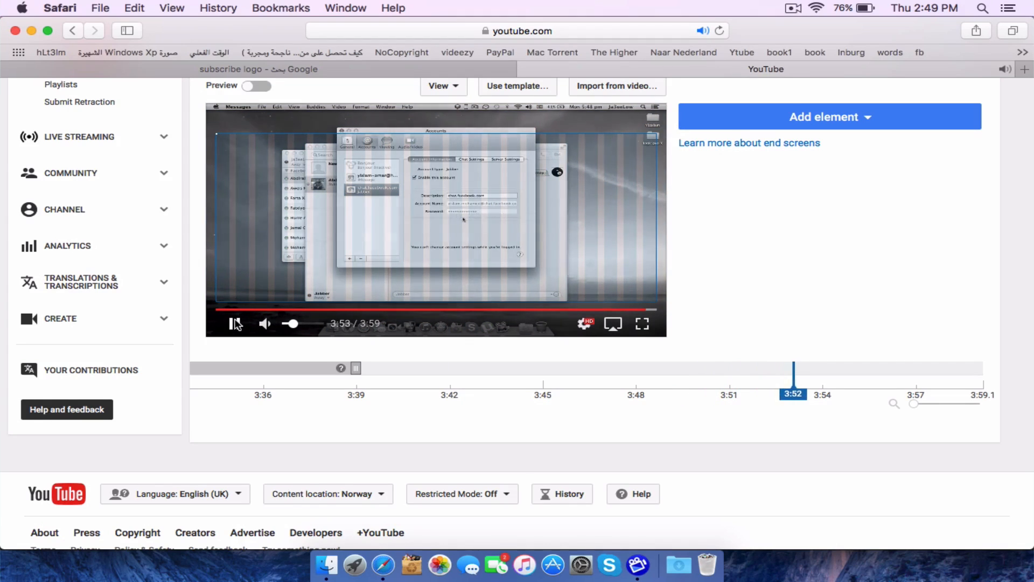
pyautogui.click(236, 324)
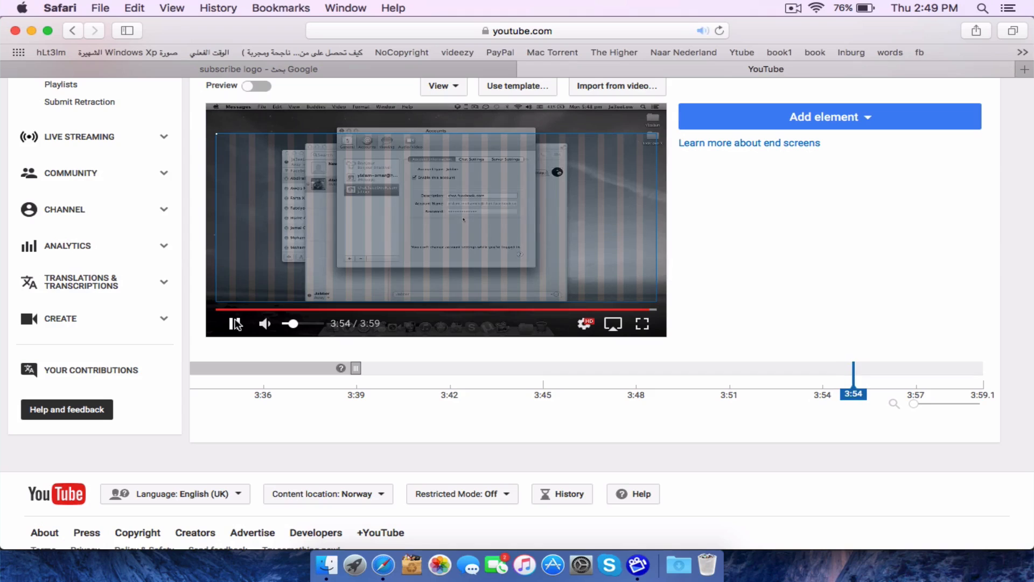
pyautogui.scroll(5, 374, 341)
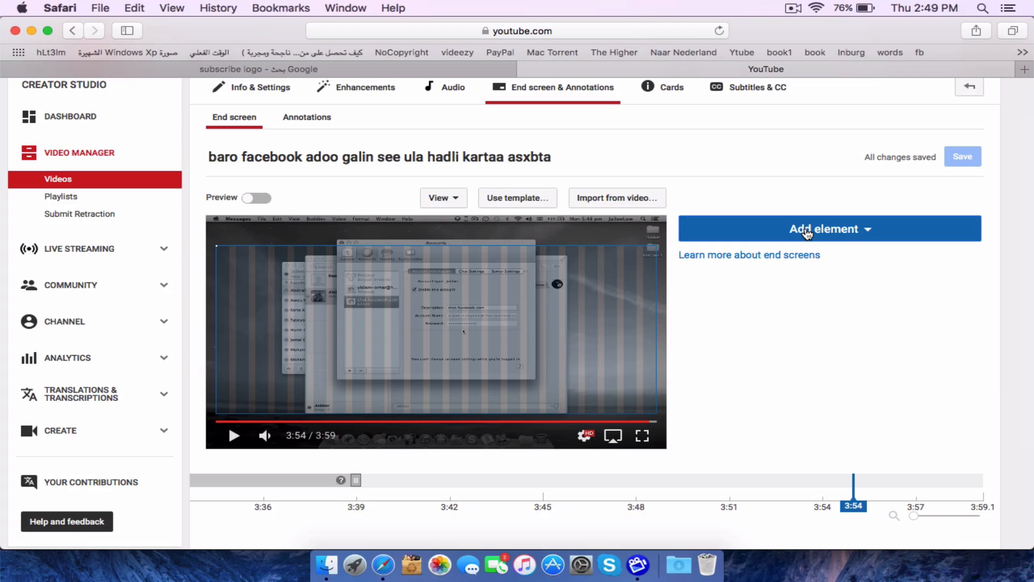
# Add a Subscribe element to the end screen and place it in the lower-left corner of the video frame.
pyautogui.click(807, 231)
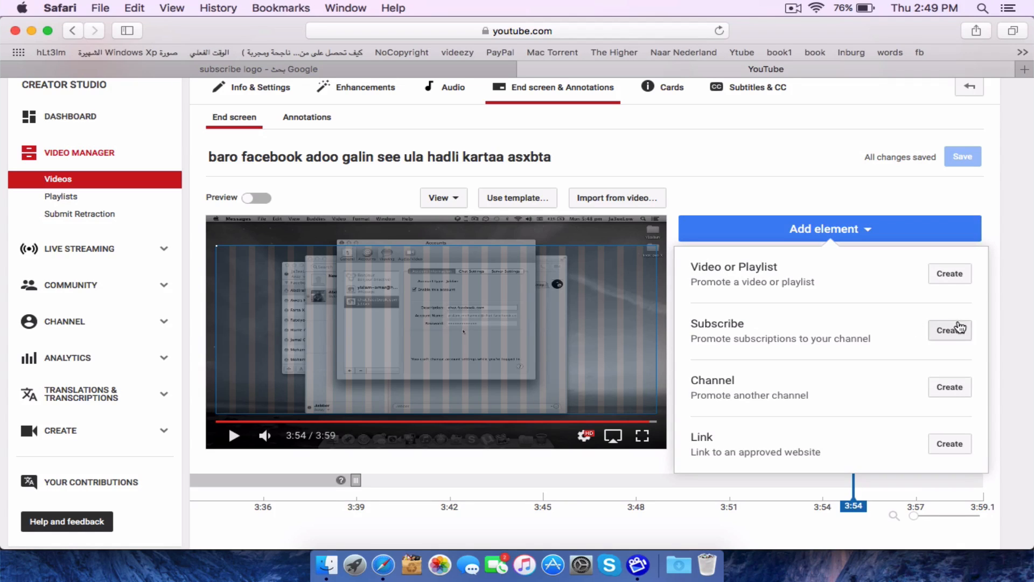
pyautogui.click(953, 331)
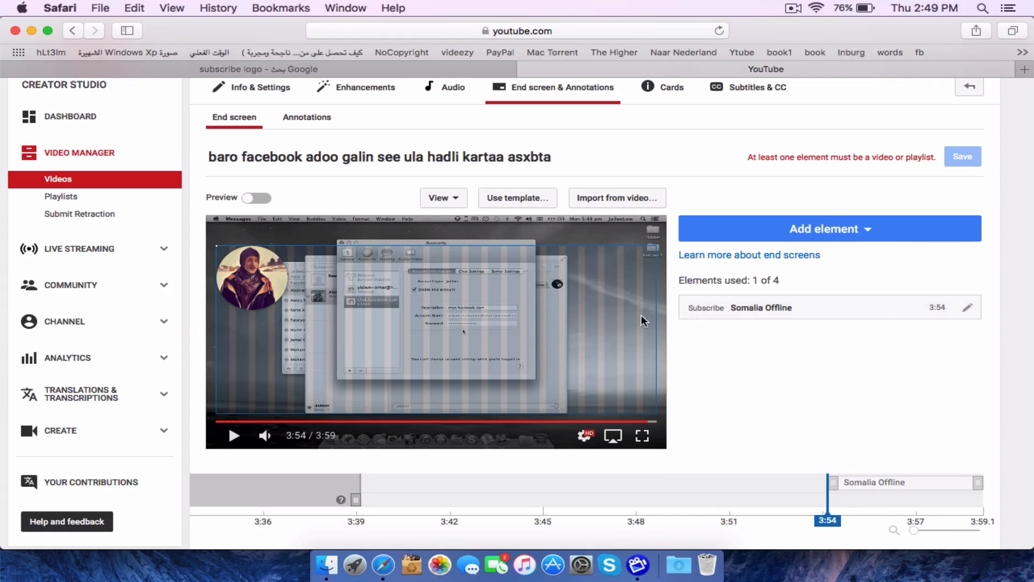
pyautogui.click(251, 275)
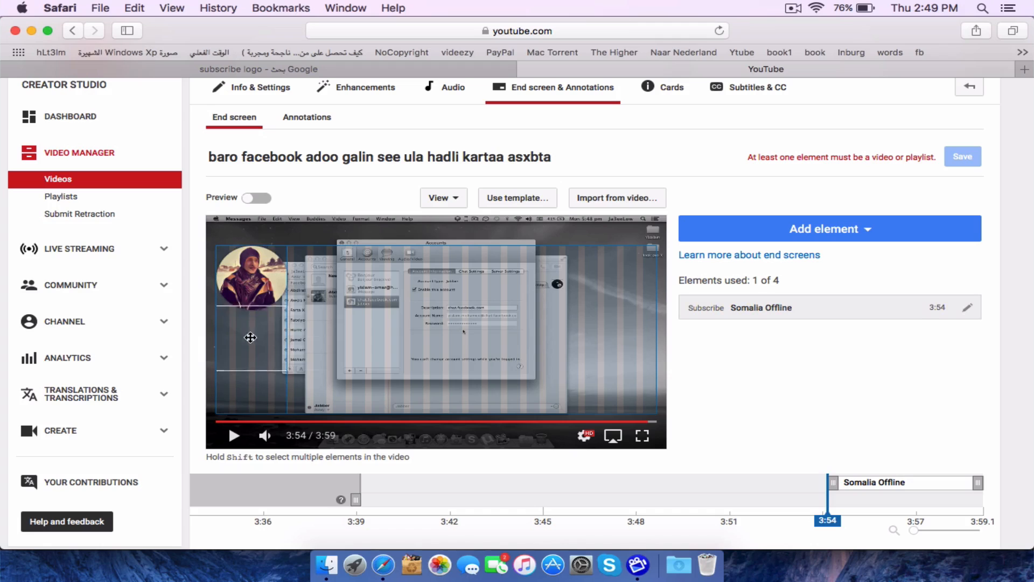
pyautogui.moveTo(358, 292); pyautogui.dragTo(238, 379)
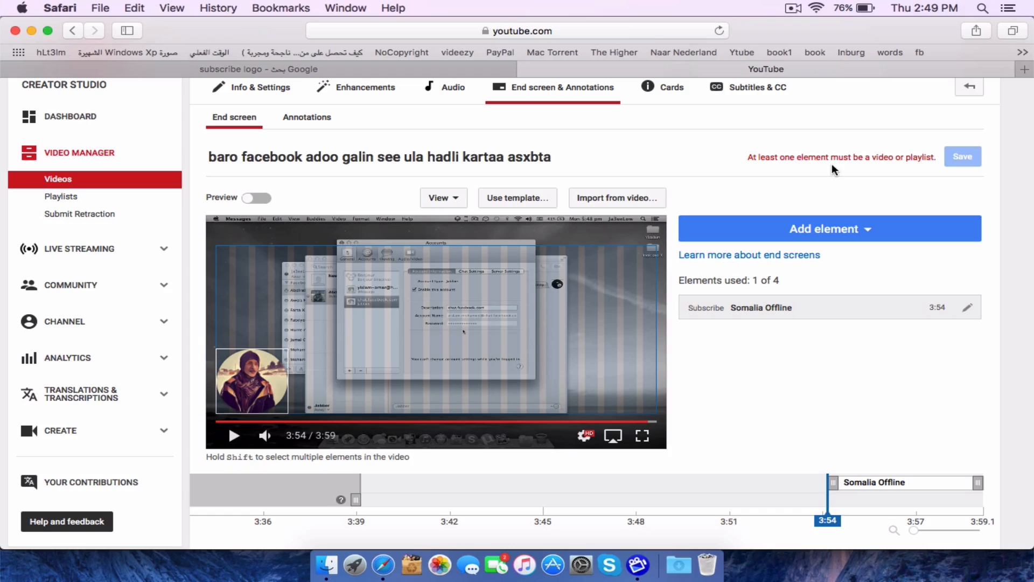
# Add the uploaded video "baro sida cod fasiix u duubi laheyd" as an end screen element in the frame's upper-right corner.
pyautogui.click(796, 238)
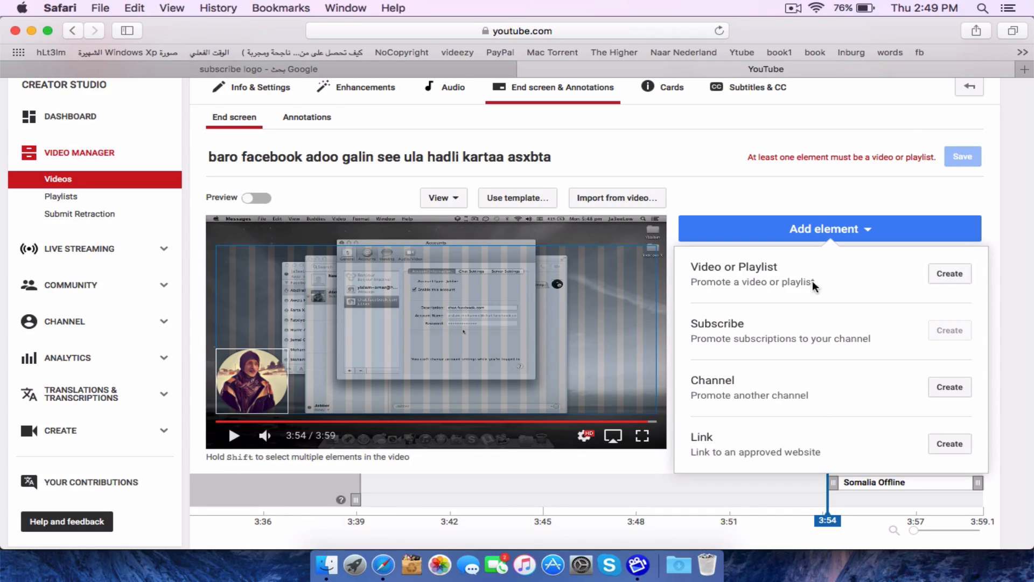
pyautogui.click(948, 274)
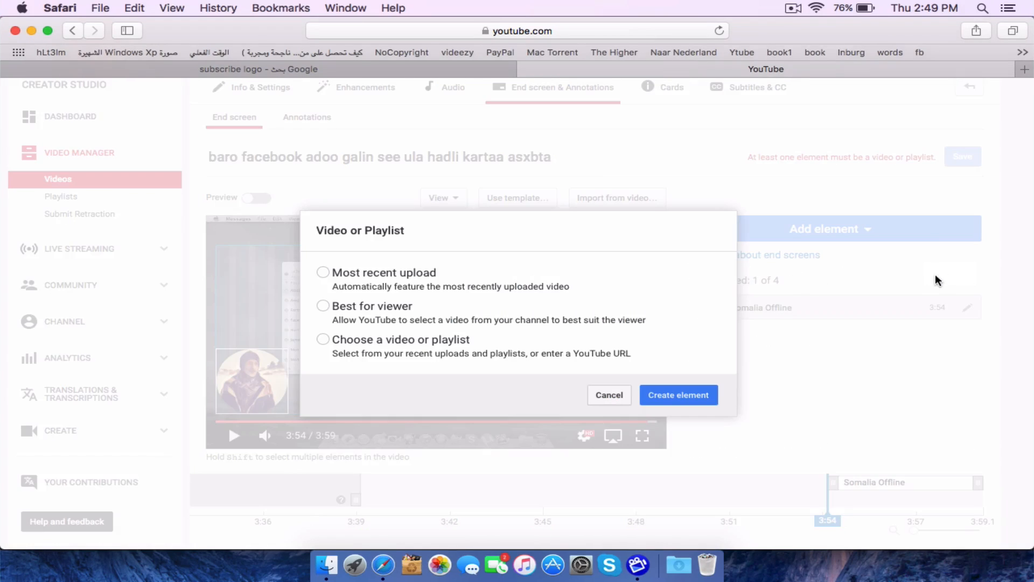
pyautogui.click(326, 339)
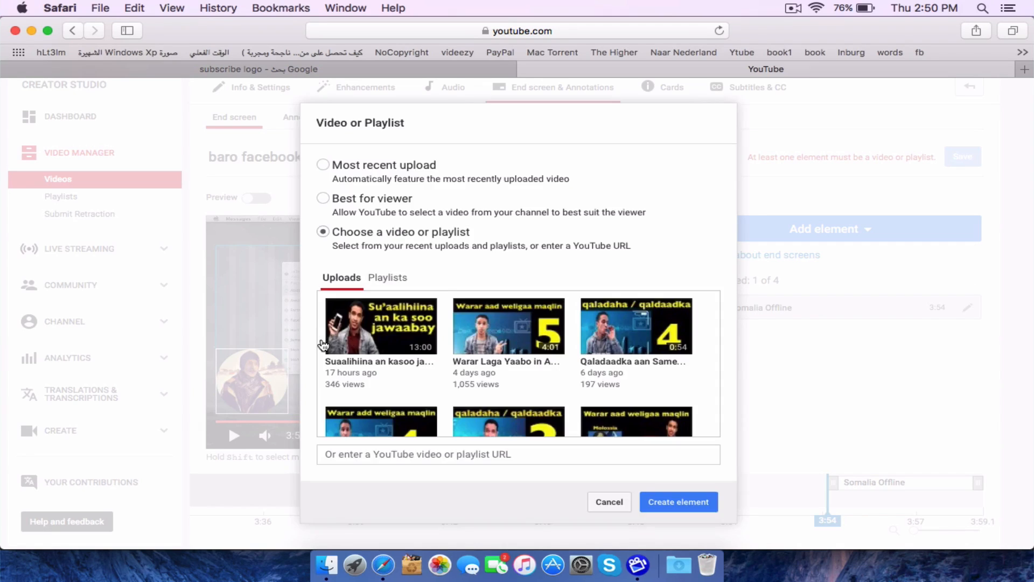
pyautogui.scroll(-3, 420, 329)
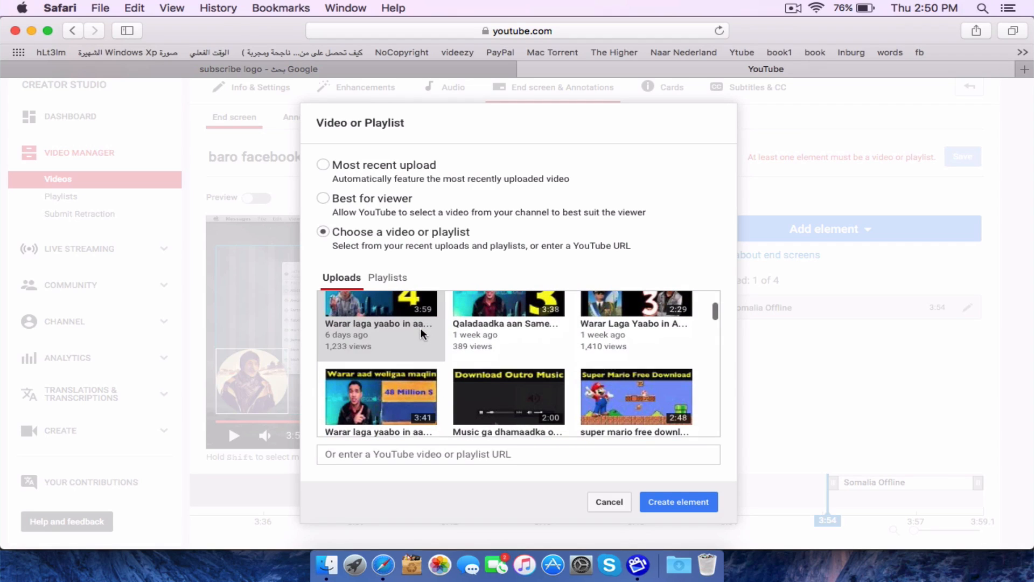
pyautogui.scroll(-5, 447, 348)
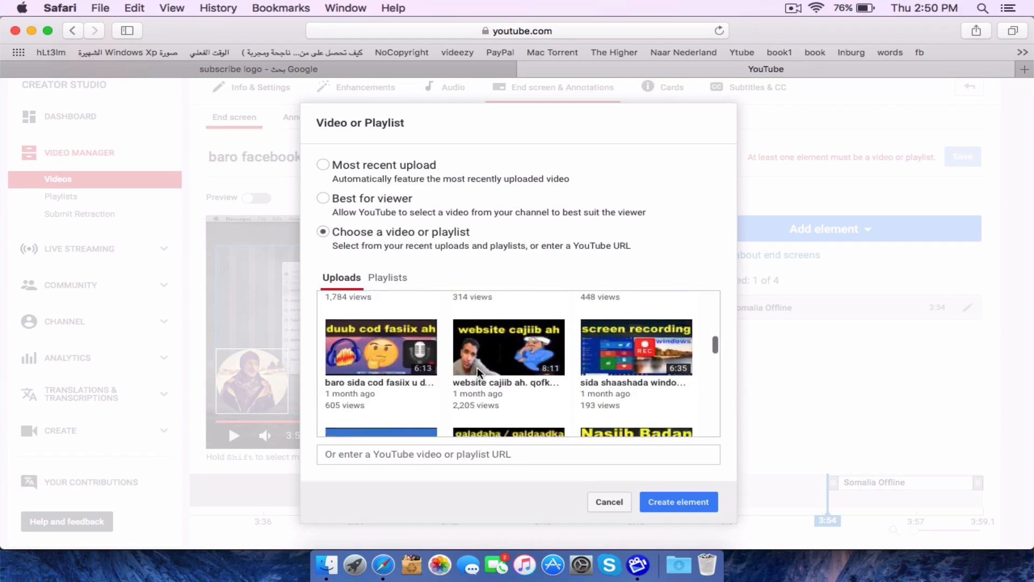
pyautogui.scroll(-2, 477, 366)
pyautogui.scroll(2, 410, 357)
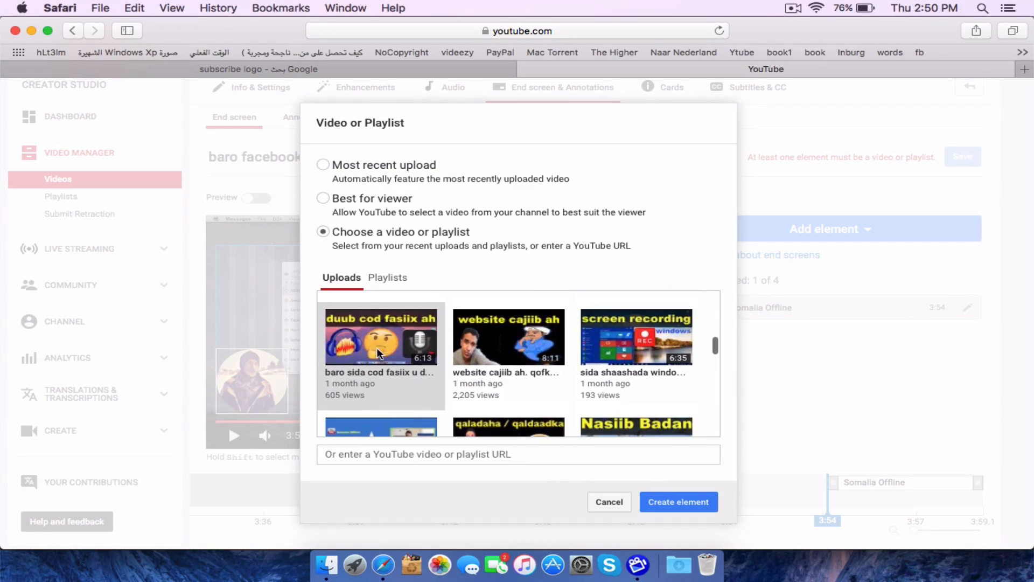
pyautogui.click(372, 345)
pyautogui.click(675, 500)
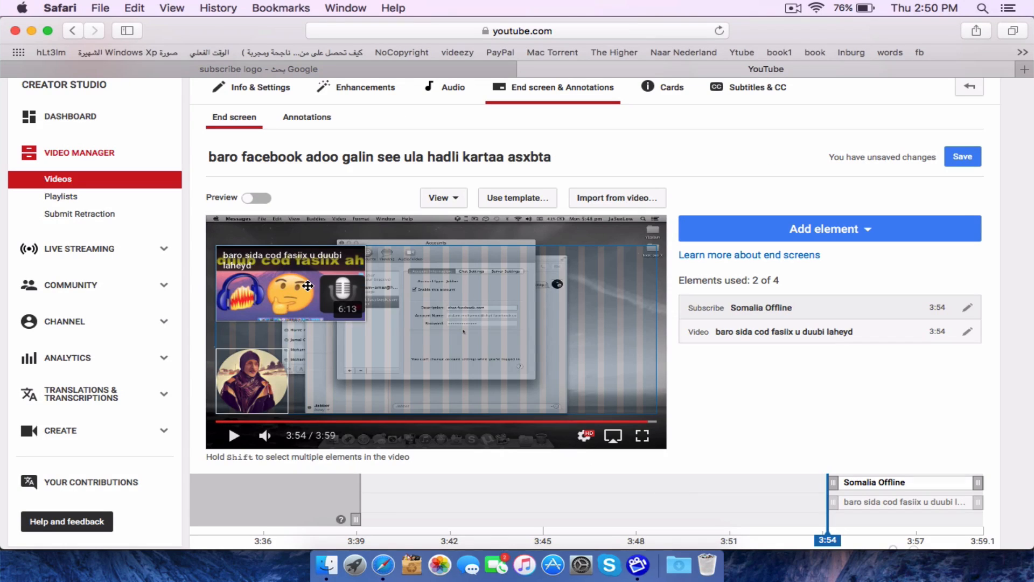
pyautogui.moveTo(308, 285); pyautogui.dragTo(600, 284)
# Add a Best for viewer element directly below the chosen video in the frame and save the end screen.
pyautogui.click(754, 238)
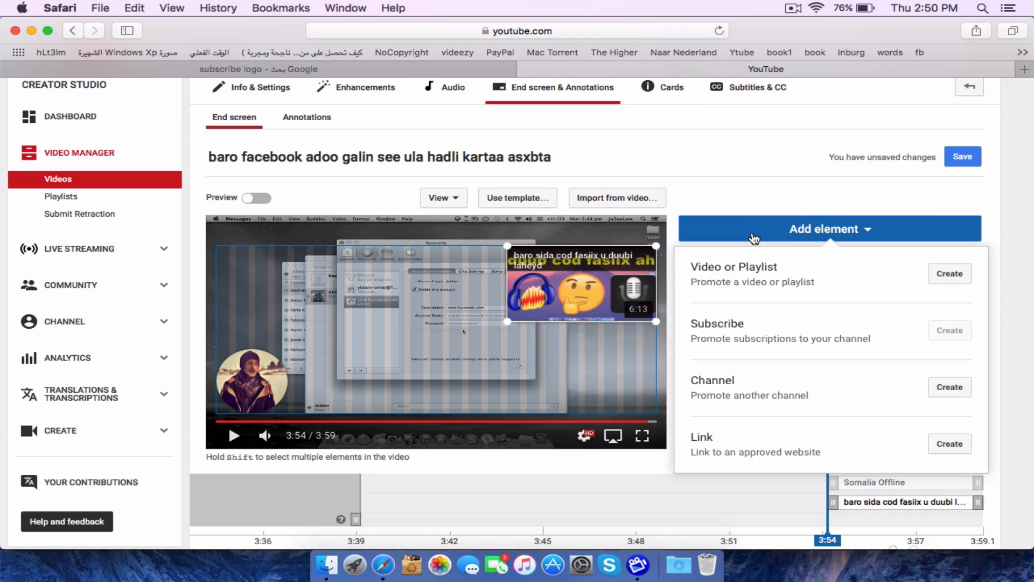
pyautogui.click(948, 273)
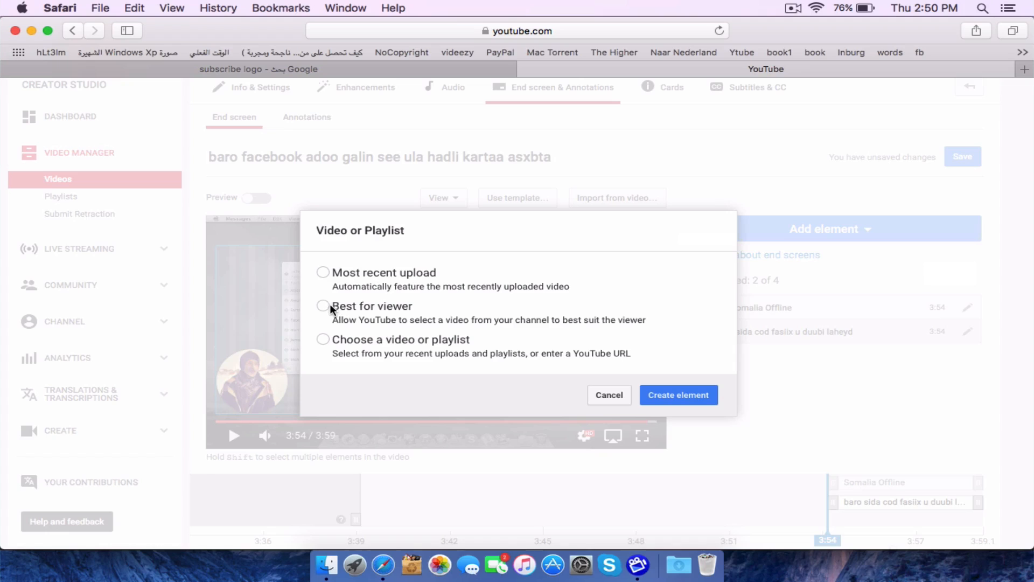
pyautogui.click(672, 395)
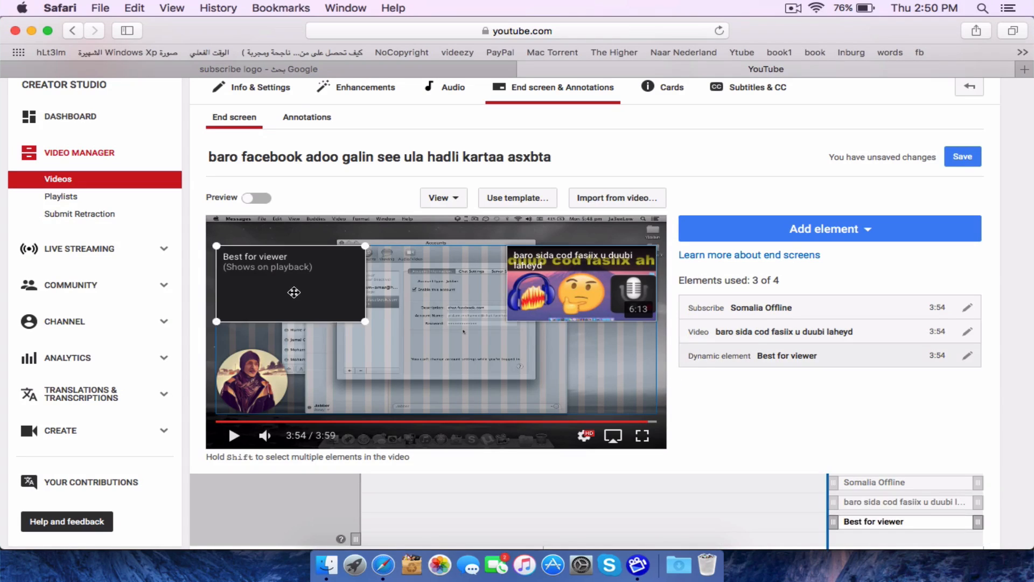
pyautogui.moveTo(513, 421); pyautogui.dragTo(598, 426)
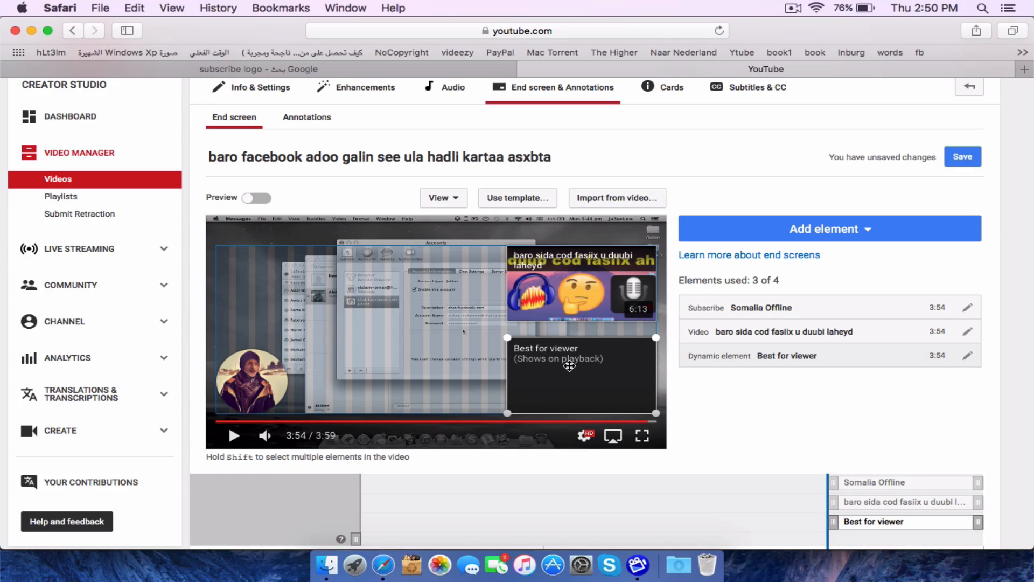
pyautogui.click(967, 158)
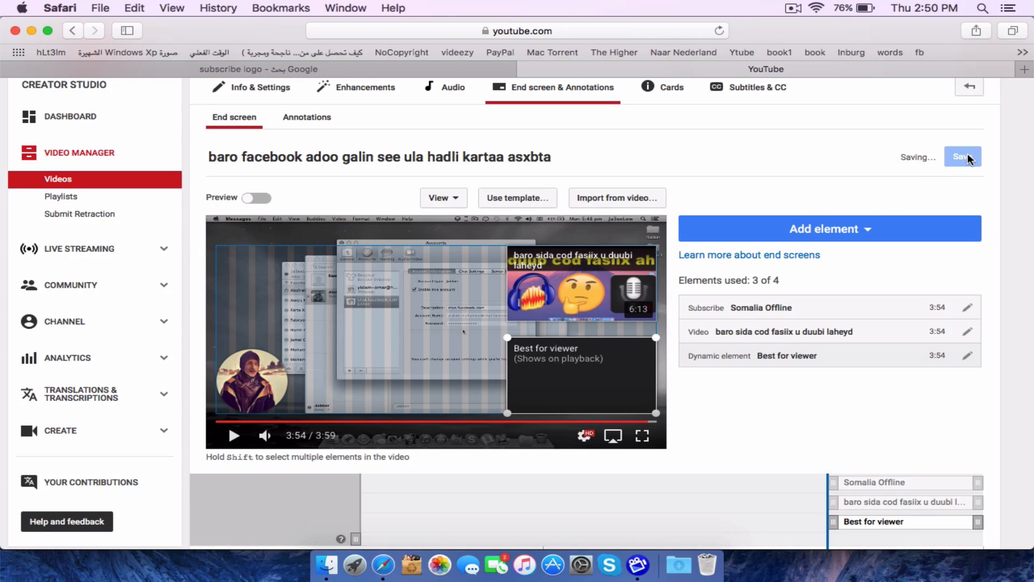